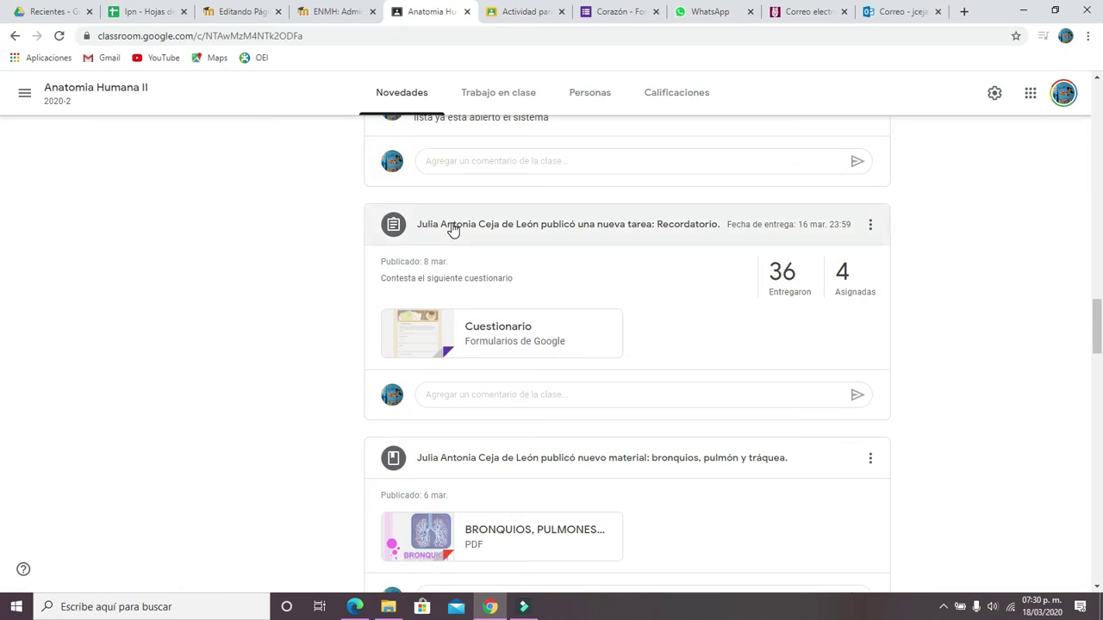
Open the student work of the Recordatorio assignment and check the first student's submission, closing it after viewing
{"action": "left_click", "coordinate": [451, 226]}
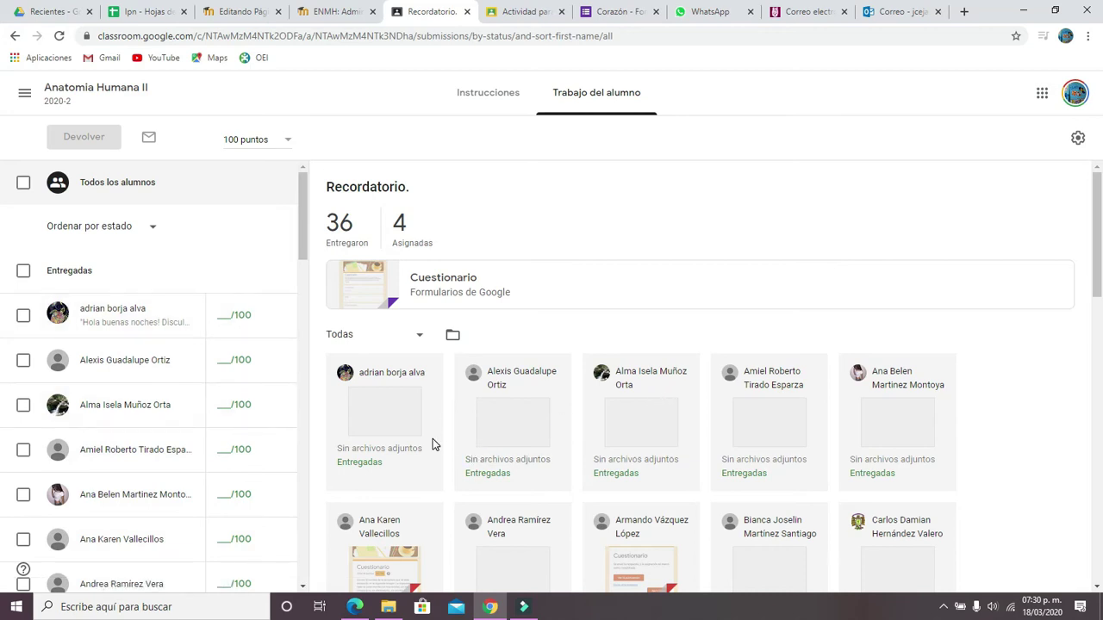
{"action": "left_click", "coordinate": [387, 435]}
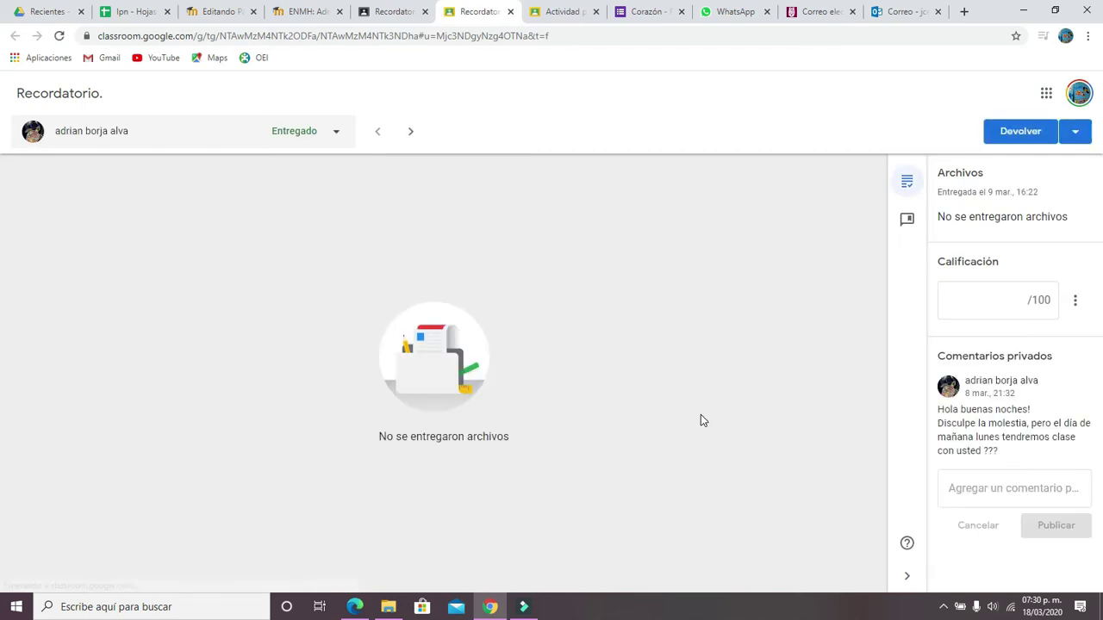
{"action": "left_click", "coordinate": [509, 12]}
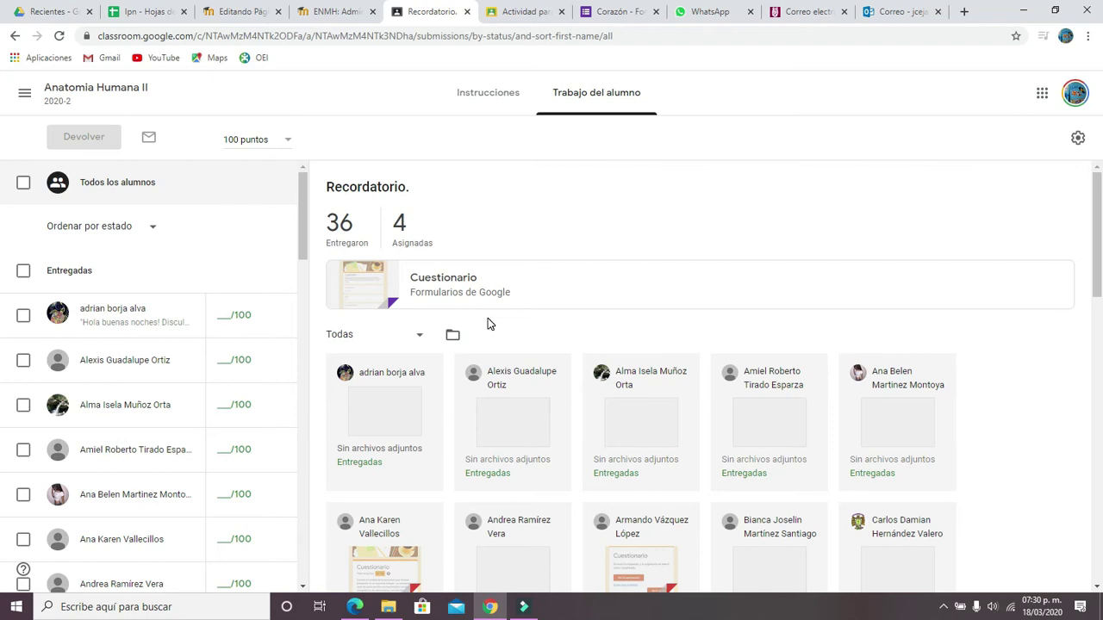
Open the assignment's Cuestionario form in edit mode and look through the summary of its responses
{"action": "left_click", "coordinate": [470, 293]}
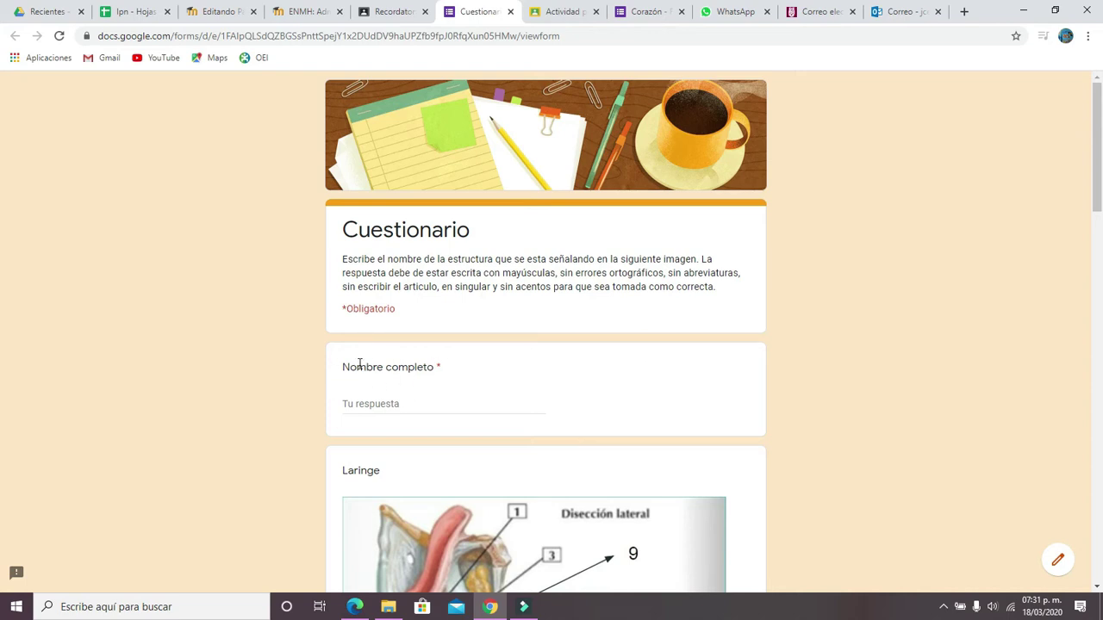
{"action": "left_click", "coordinate": [1058, 561]}
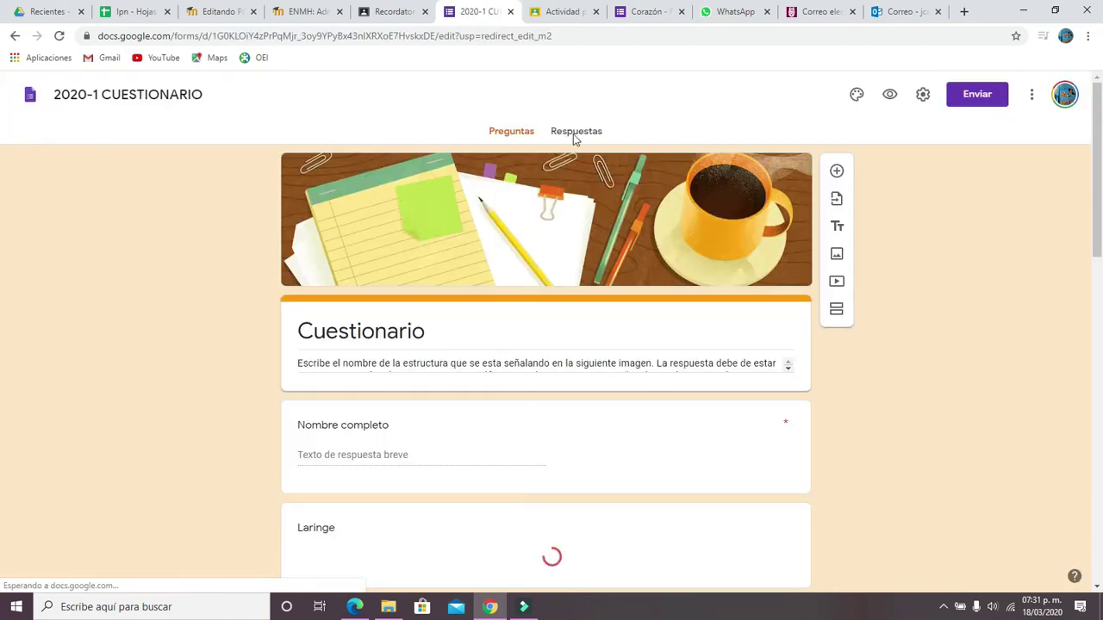
{"action": "left_click", "coordinate": [564, 132]}
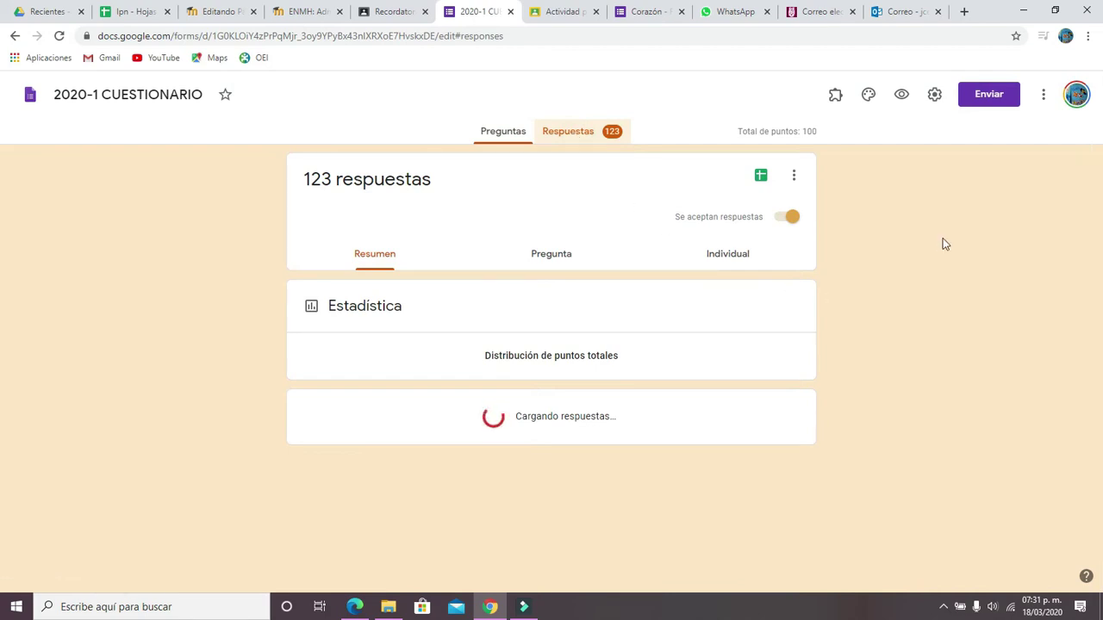
{"action": "left_click_drag", "start_coordinate": [1098, 140], "coordinate": [1097, 333]}
{"action": "left_click_drag", "start_coordinate": [2, 333], "coordinate": [1015, 118]}
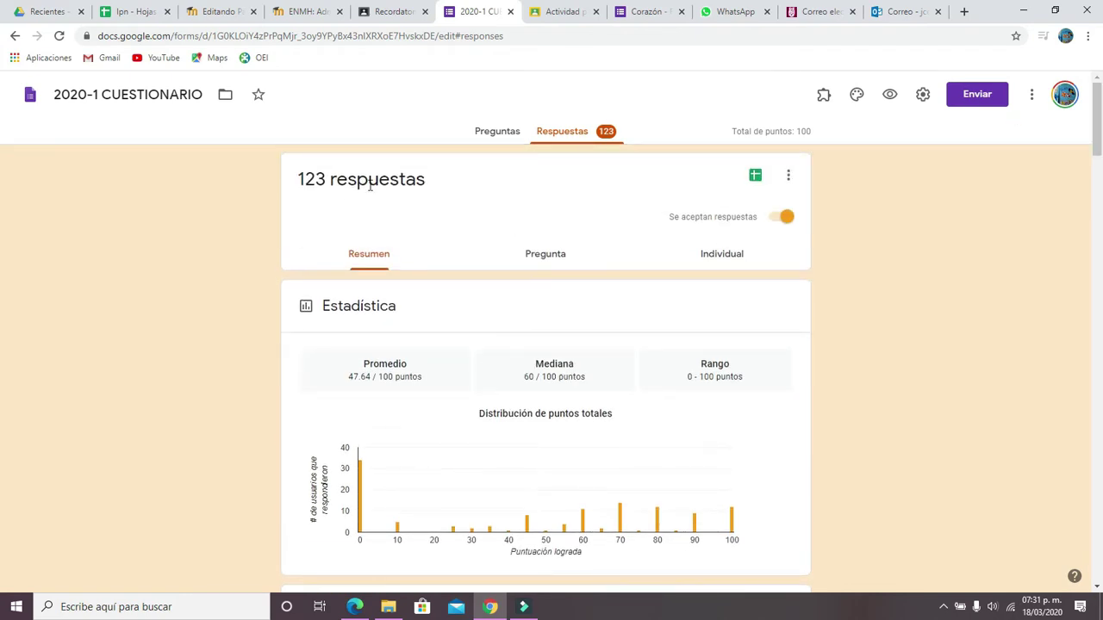
Show the questionnaire's individual responses and go to response 123
{"action": "left_click", "coordinate": [728, 256]}
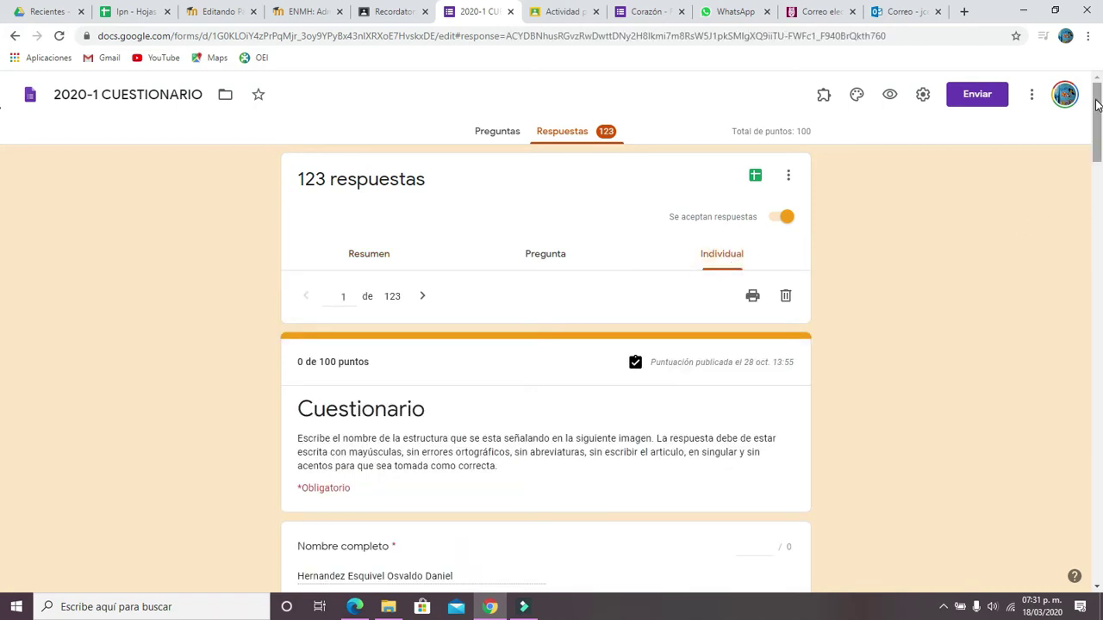
{"action": "mouse_move", "coordinate": [1095, 104]}
{"action": "left_mouse_down"}
{"action": "mouse_move", "coordinate": [1095, 137]}
{"action": "mouse_move", "coordinate": [1090, 122]}
{"action": "left_mouse_up"}
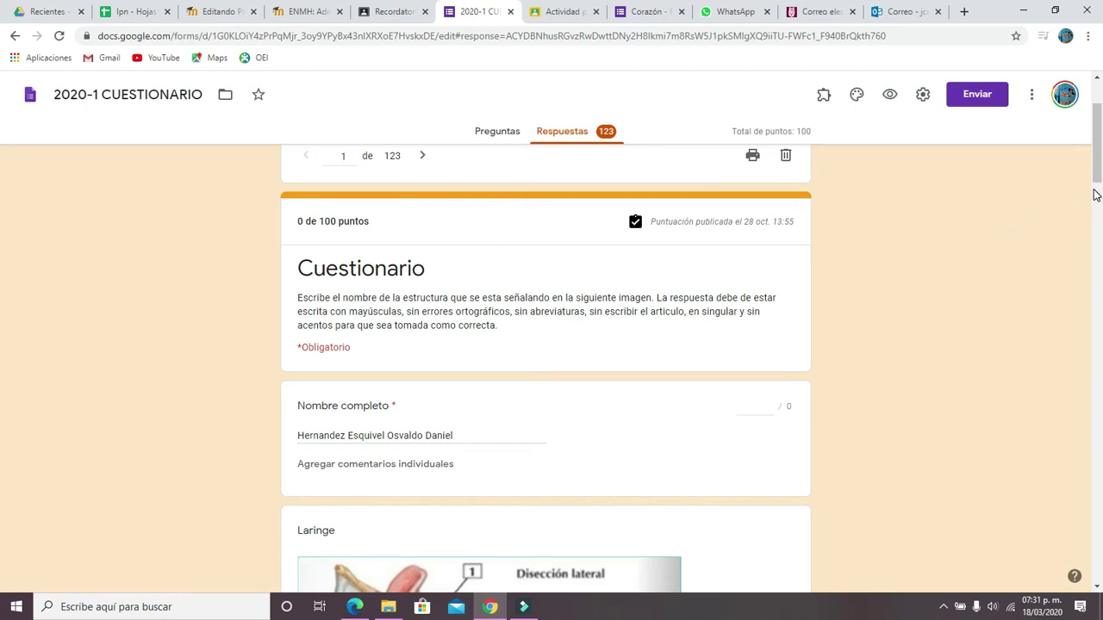
{"action": "left_click_drag", "start_coordinate": [1094, 183], "coordinate": [1094, 169]}
{"action": "left_click", "coordinate": [344, 256]}
{"action": "type", "text": "123"}
{"action": "key", "text": "Return"}
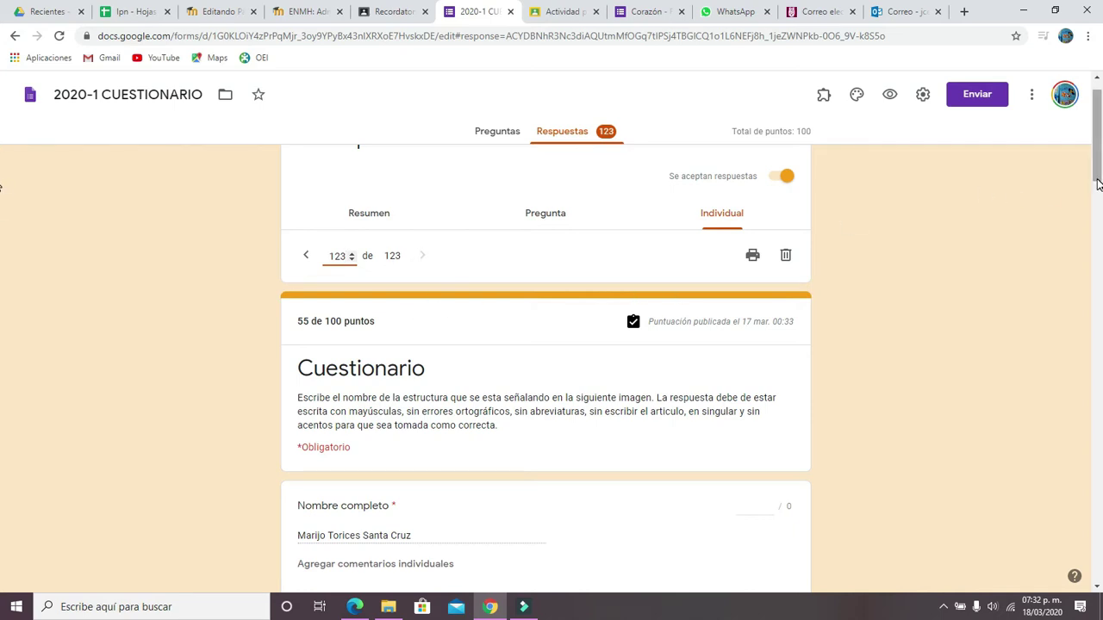
Examine response 123's total score and its marked answers down to questions 6 to 8
{"action": "left_click_drag", "start_coordinate": [1098, 184], "coordinate": [1098, 201]}
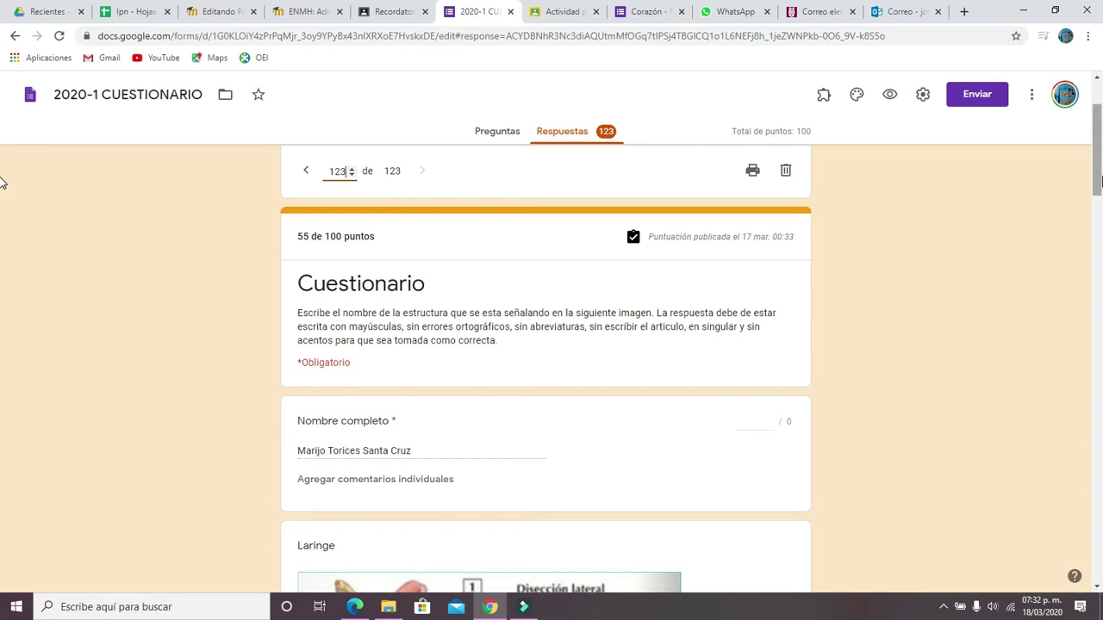
{"action": "triple_click", "coordinate": [1077, 185]}
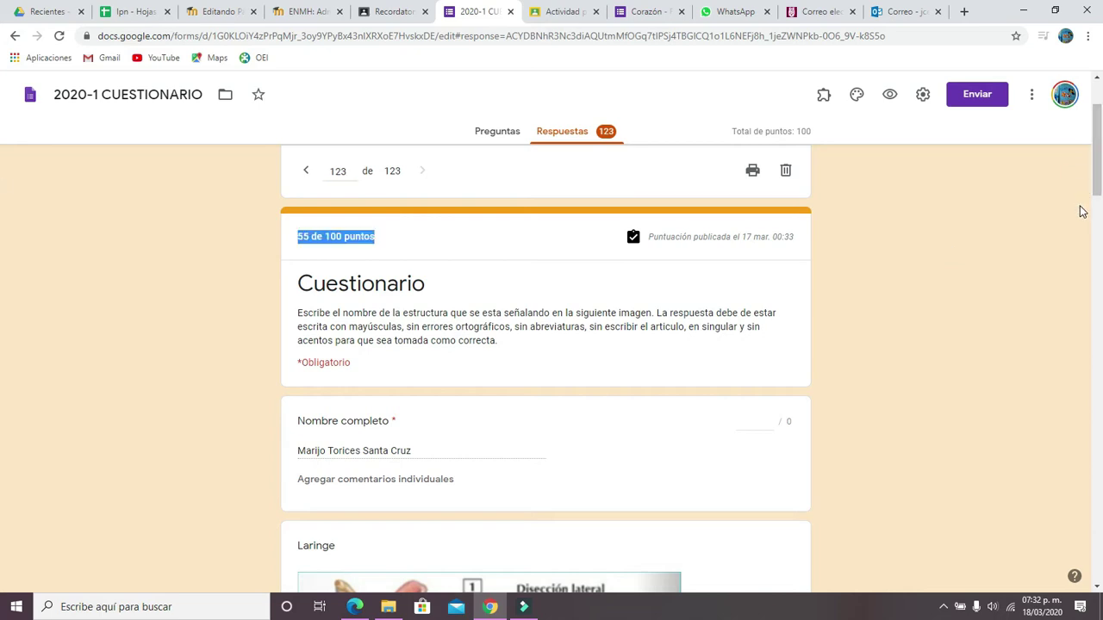
{"action": "scroll", "coordinate": [2, 190], "scroll_direction": "down", "scroll_amount": 1}
{"action": "left_click_drag", "start_coordinate": [1098, 200], "coordinate": [1097, 441]}
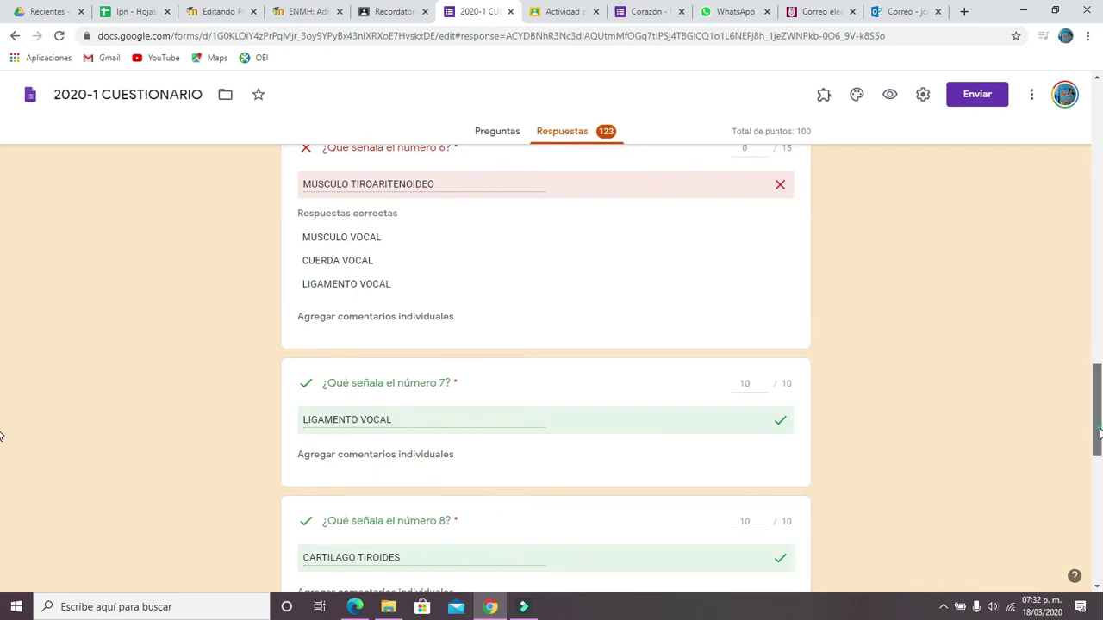
{"action": "left_click_drag", "start_coordinate": [1098, 435], "coordinate": [1097, 429]}
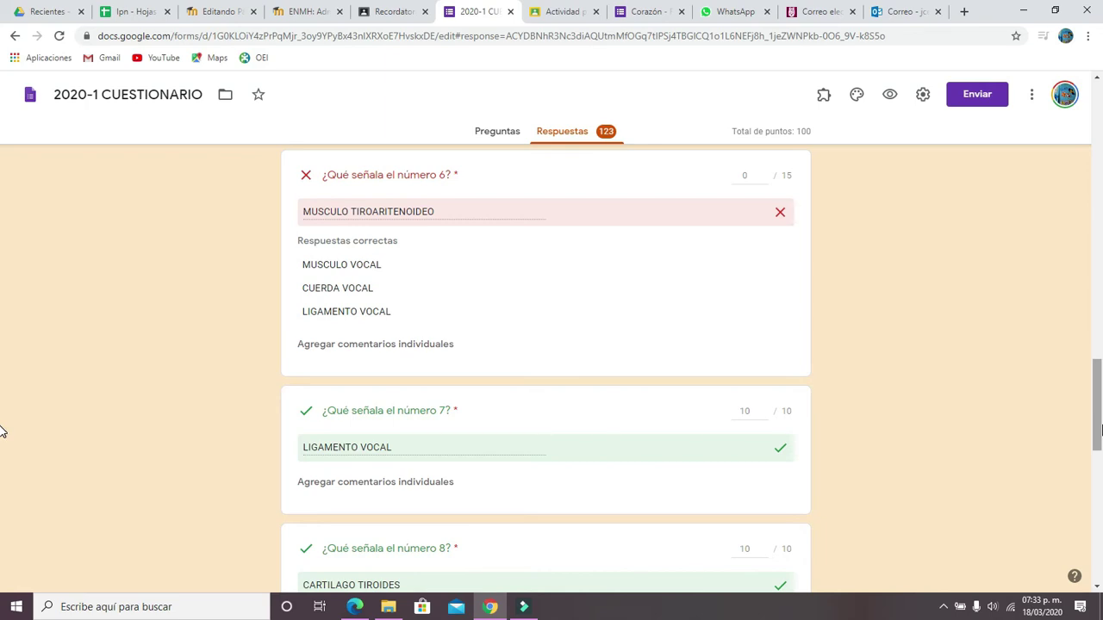
{"action": "left_click_drag", "start_coordinate": [1091, 385], "coordinate": [1039, 138]}
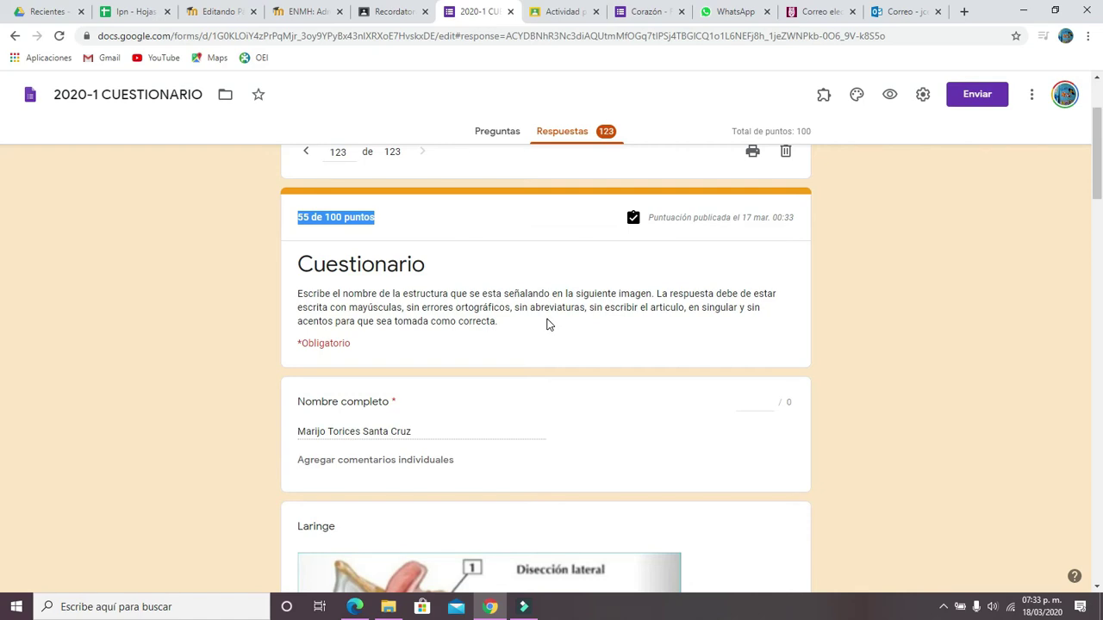
Compare the student's answers with the accepted ones from question 2 to question 11, returning to the response header
{"action": "left_click_drag", "start_coordinate": [1099, 177], "coordinate": [1094, 344]}
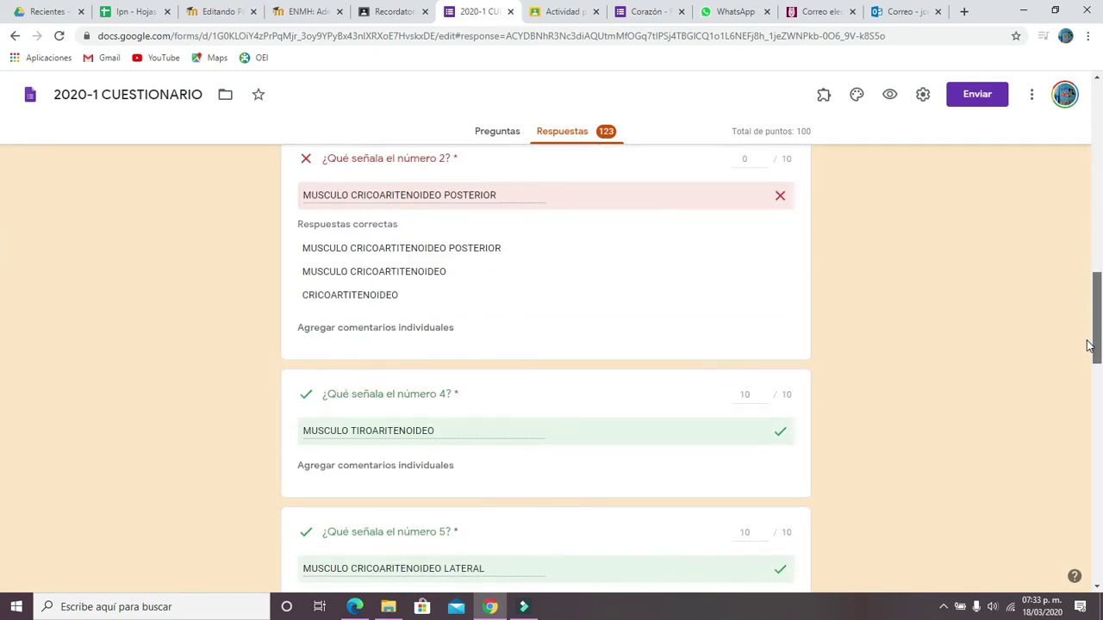
{"action": "scroll", "coordinate": [1087, 346], "scroll_direction": "down", "scroll_amount": 2}
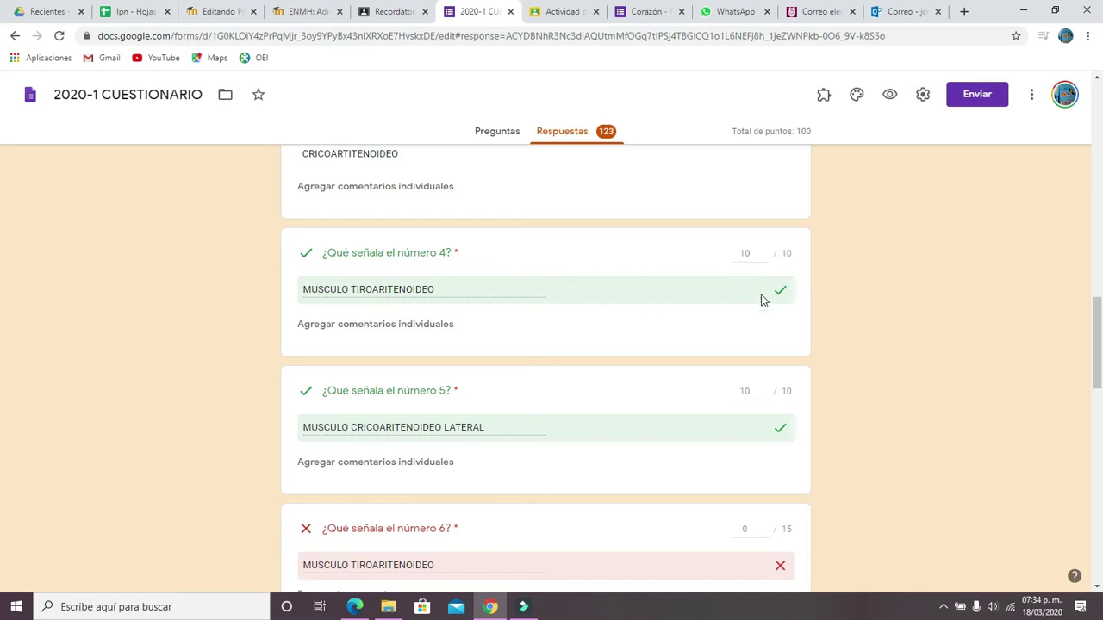
{"action": "left_click_drag", "start_coordinate": [1098, 345], "coordinate": [1098, 394]}
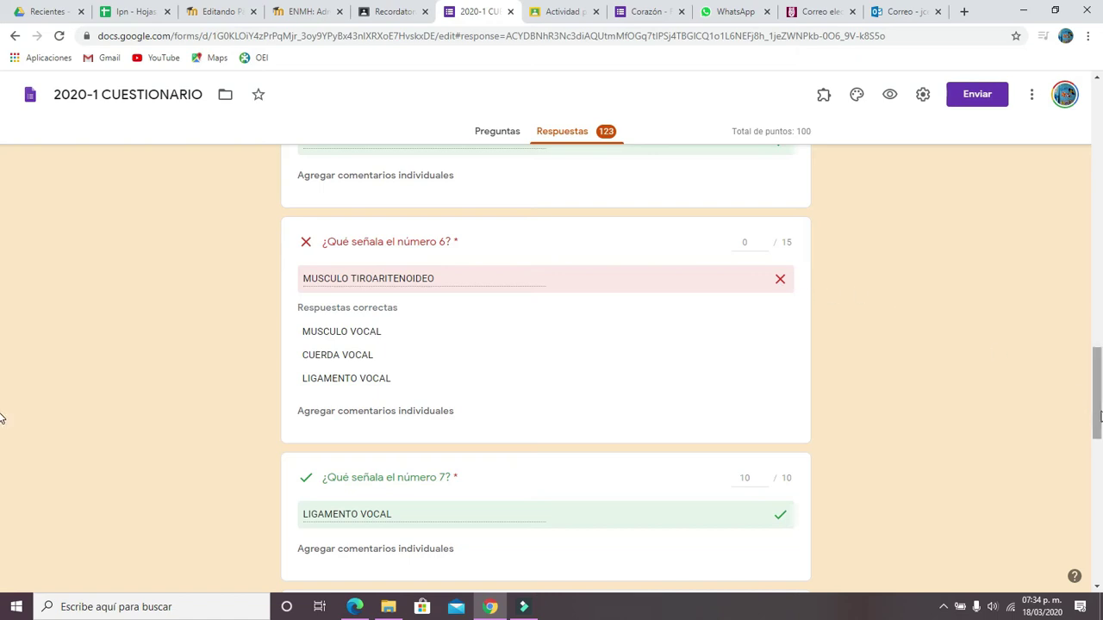
{"action": "left_click_drag", "start_coordinate": [1099, 416], "coordinate": [1087, 496]}
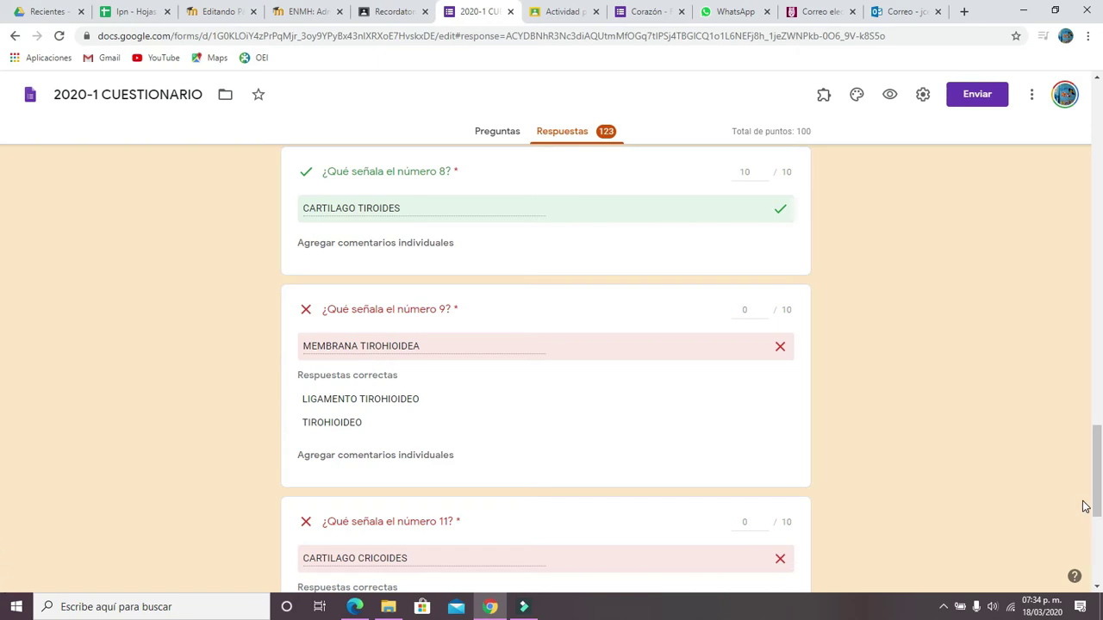
{"action": "left_click_drag", "start_coordinate": [1098, 510], "coordinate": [1065, 148]}
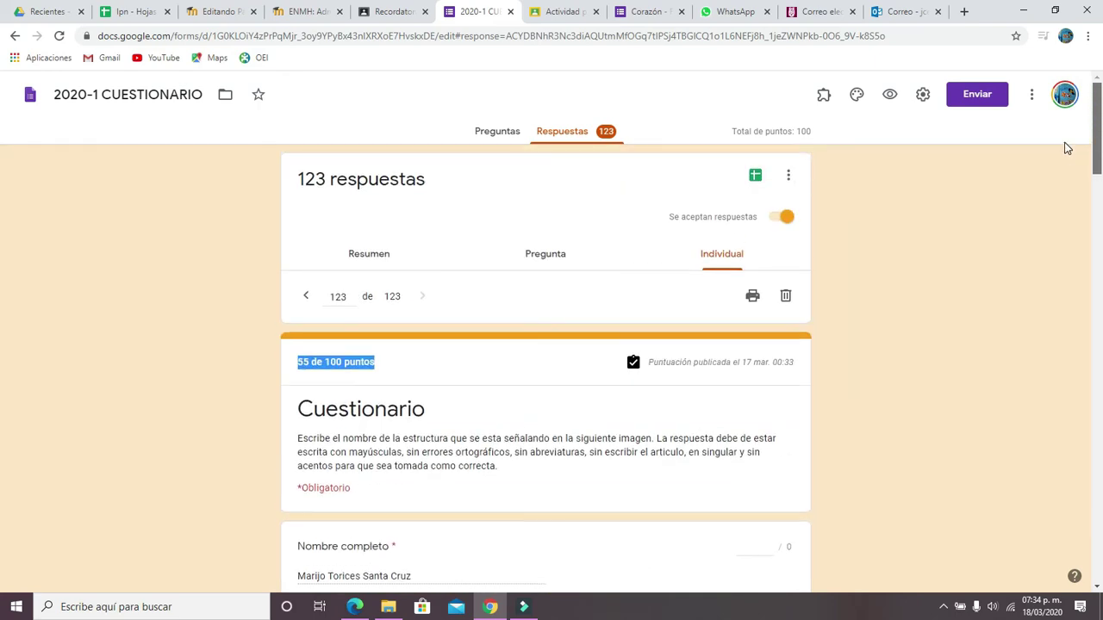
Open the form's linked response spreadsheet and select the timestamp of the last response in cell A124
{"action": "left_click", "coordinate": [756, 182]}
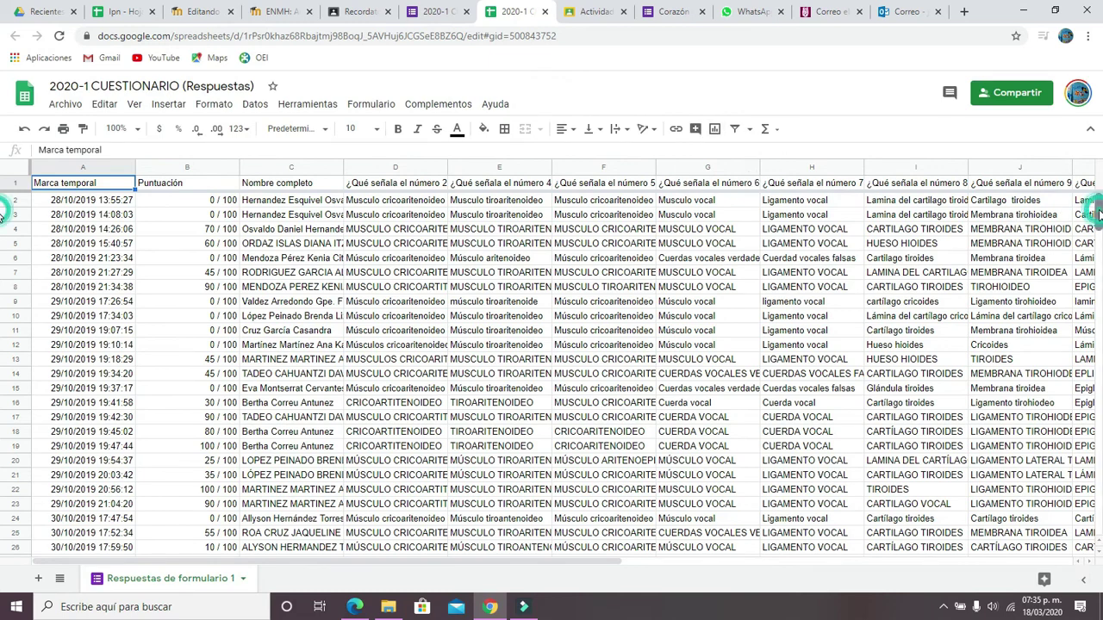
{"action": "left_click_drag", "start_coordinate": [1100, 213], "coordinate": [1094, 364]}
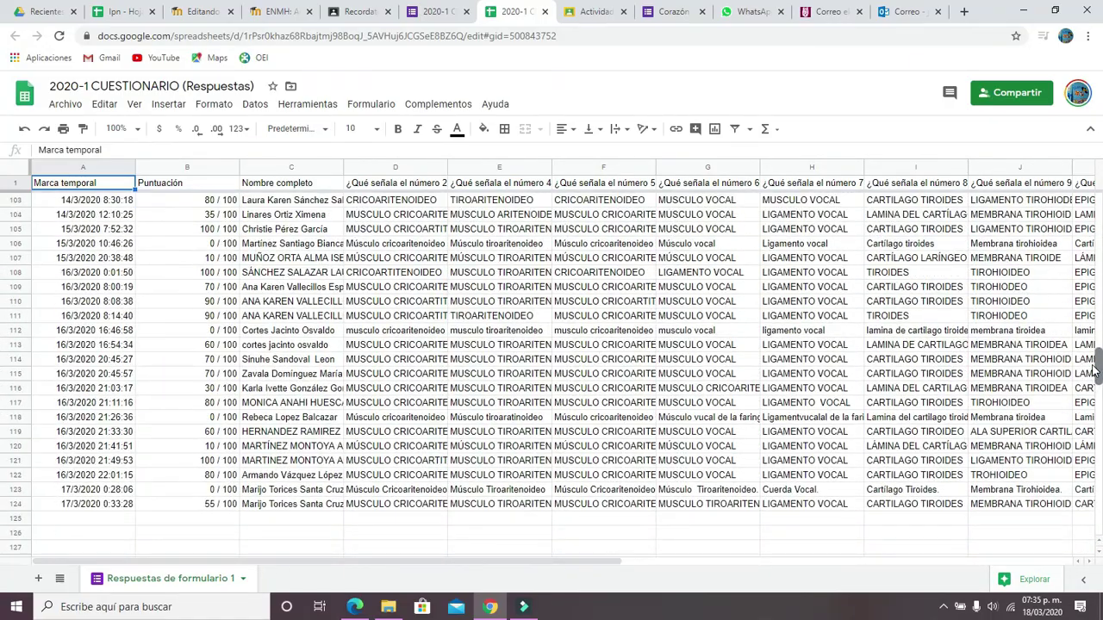
{"action": "left_click", "coordinate": [65, 506]}
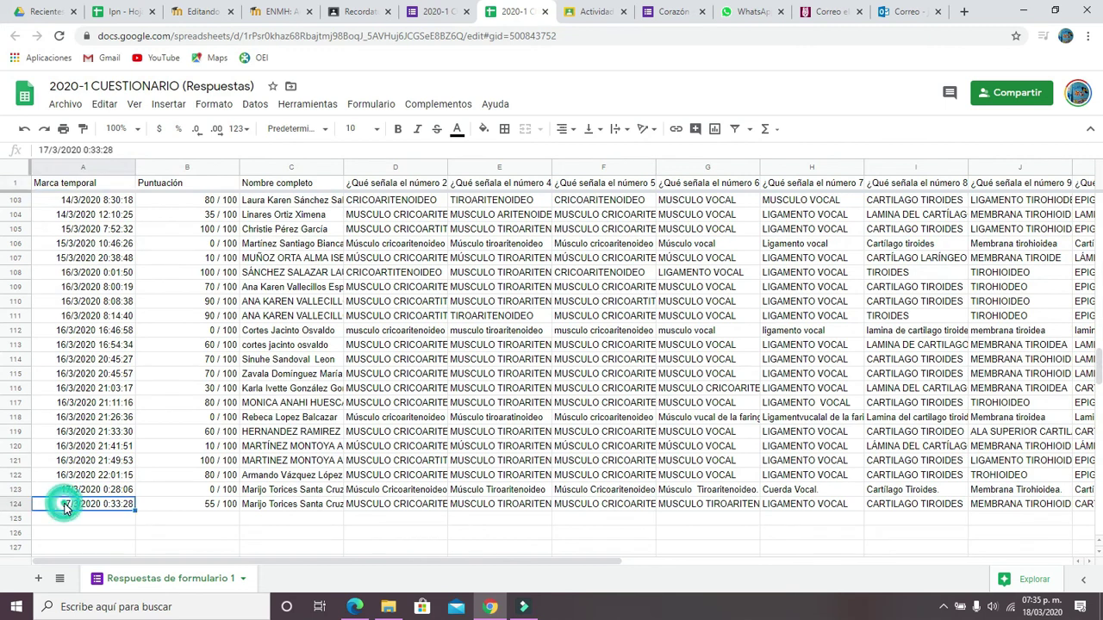
Go back through the response timestamps in column A to the first March 2020 entry, in row 59
{"action": "key", "text": "Up"}
{"action": "key", "text": "Up"}
{"action": "key", "text": "Up"}
{"action": "key", "text": "Up"}
{"action": "key", "text": "Up"}
{"action": "key", "text": "Up"}
{"action": "key", "text": "Up"}
{"action": "key", "text": "Up"}
{"action": "key", "text": "Up"}
{"action": "key", "text": "Up"}
{"action": "key", "text": "Up"}
{"action": "key", "text": "Up"}
{"action": "key", "text": "Up"}
{"action": "key", "text": "Up"}
{"action": "key", "text": "Up"}
{"action": "key", "text": "Up"}
{"action": "key", "text": "Up"}
{"action": "key", "text": "Up"}
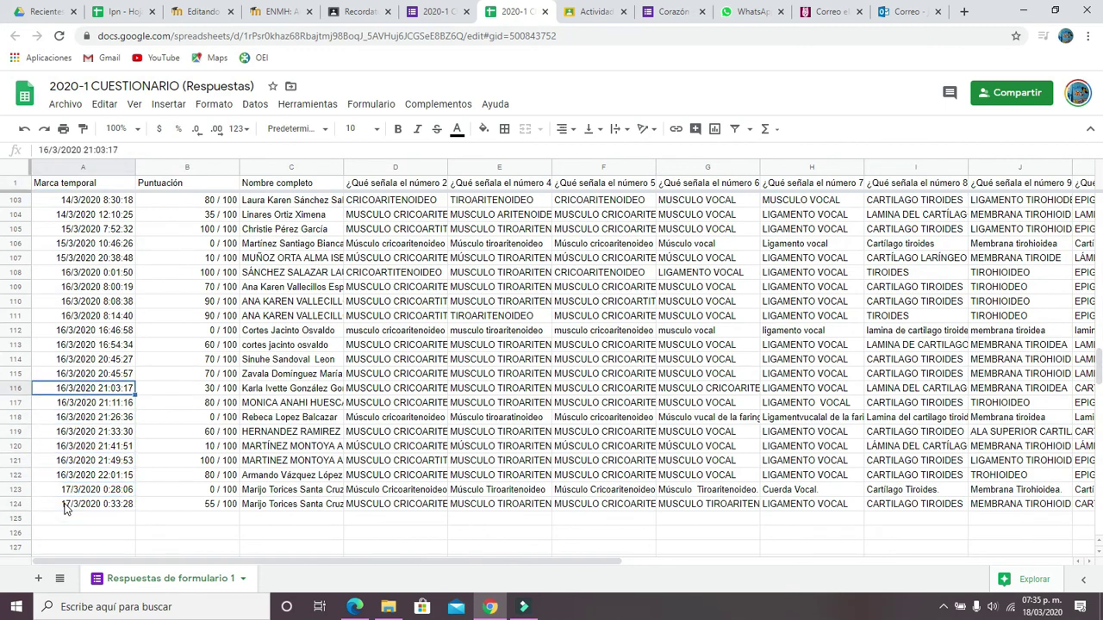
{"action": "key", "text": "Up"}
{"action": "key", "text": "Up"}
{"action": "key", "text": "Up"}
{"action": "key", "text": "Up"}
{"action": "key", "text": "Up"}
{"action": "key", "text": "Up"}
{"action": "key", "text": "Up"}
{"action": "key", "text": "Up"}
{"action": "key", "text": "Up"}
{"action": "key", "text": "Up"}
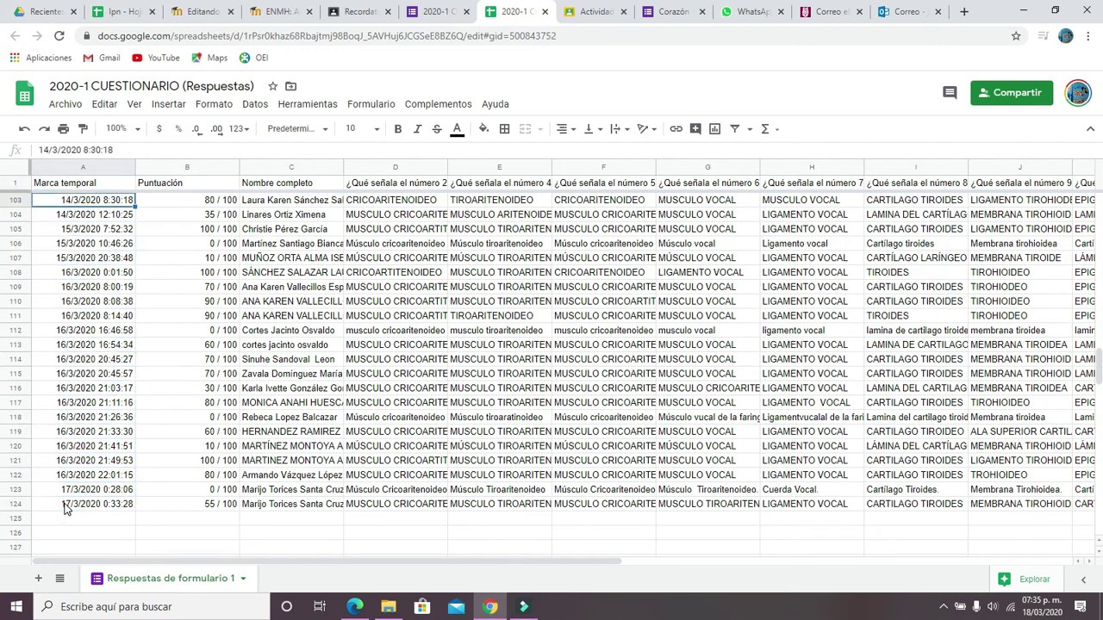
{"action": "key", "text": "Up"}
{"action": "key", "text": "Up"}
{"action": "key", "text": "Up"}
{"action": "key", "text": "Up"}
{"action": "key", "text": "Up"}
{"action": "key", "text": "Up"}
{"action": "key", "text": "Up"}
{"action": "key", "text": "Up"}
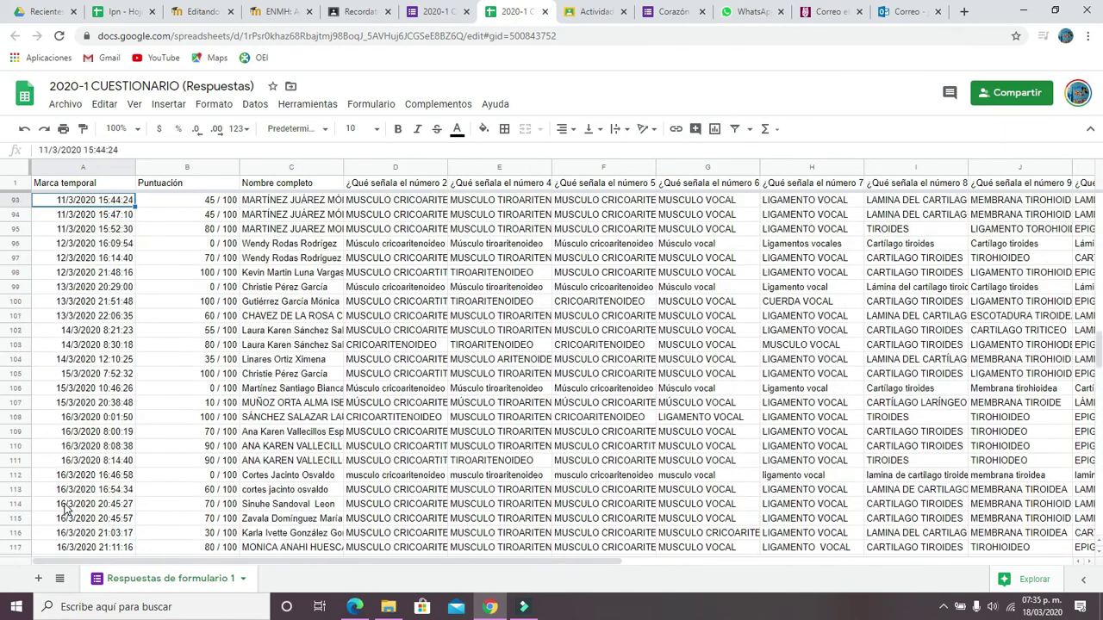
{"action": "key", "text": "Up"}
{"action": "key", "text": "Up"}
{"action": "key", "text": "Up"}
{"action": "key", "text": "Up"}
{"action": "key", "text": "Up"}
{"action": "key", "text": "Up"}
{"action": "key", "text": "Up"}
{"action": "key", "text": "Up"}
{"action": "key", "text": "Up"}
{"action": "key", "text": "Up"}
{"action": "key", "text": "Up"}
{"action": "key", "text": "Up"}
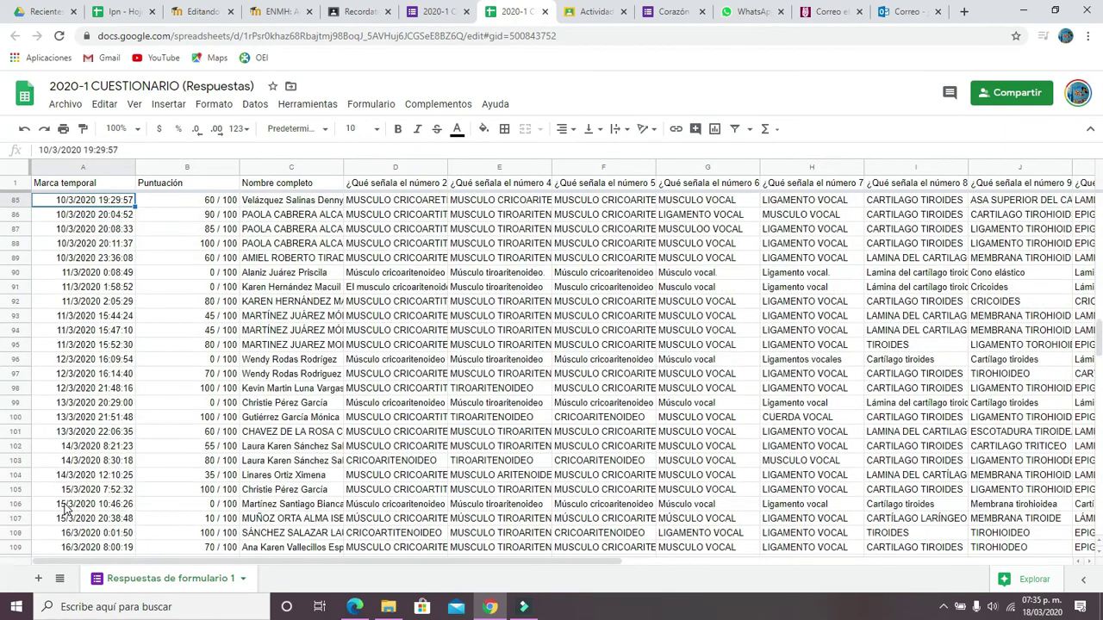
{"action": "key", "text": "Up"}
{"action": "key", "text": "Up"}
{"action": "key", "text": "Up"}
{"action": "key", "text": "Up"}
{"action": "key", "text": "Up"}
{"action": "key", "text": "Up"}
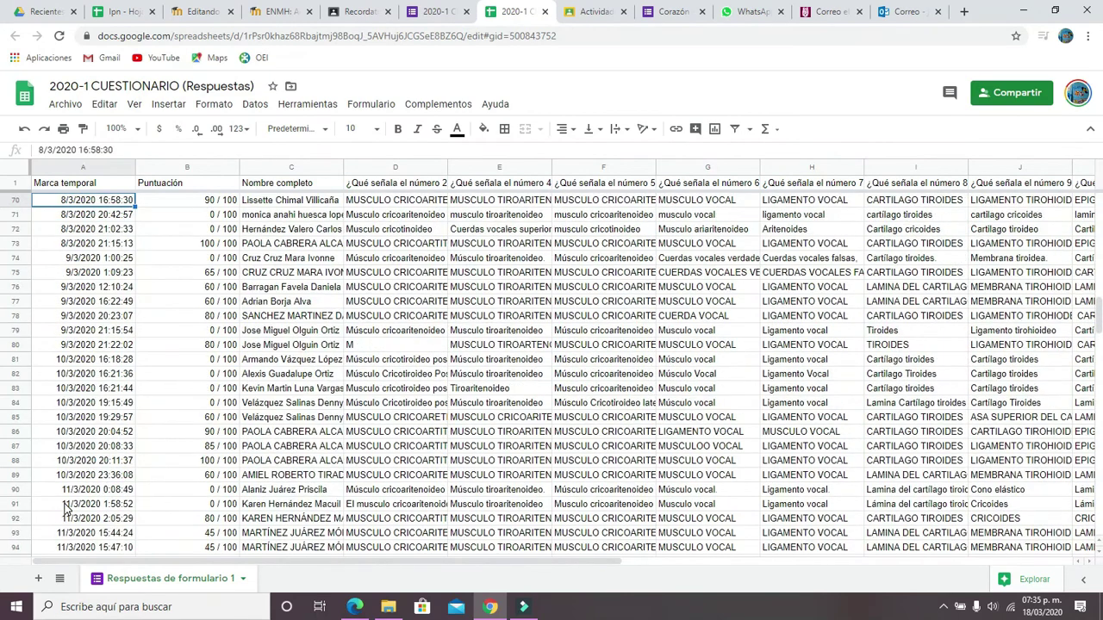
{"action": "key", "text": "Up"}
{"action": "key", "text": "Up"}
{"action": "key", "text": "Up"}
{"action": "key", "text": "Up"}
{"action": "key", "text": "Up"}
{"action": "key", "text": "Up"}
{"action": "key", "text": "Up"}
{"action": "key", "text": "Up"}
{"action": "key", "text": "Up"}
{"action": "key", "text": "Up"}
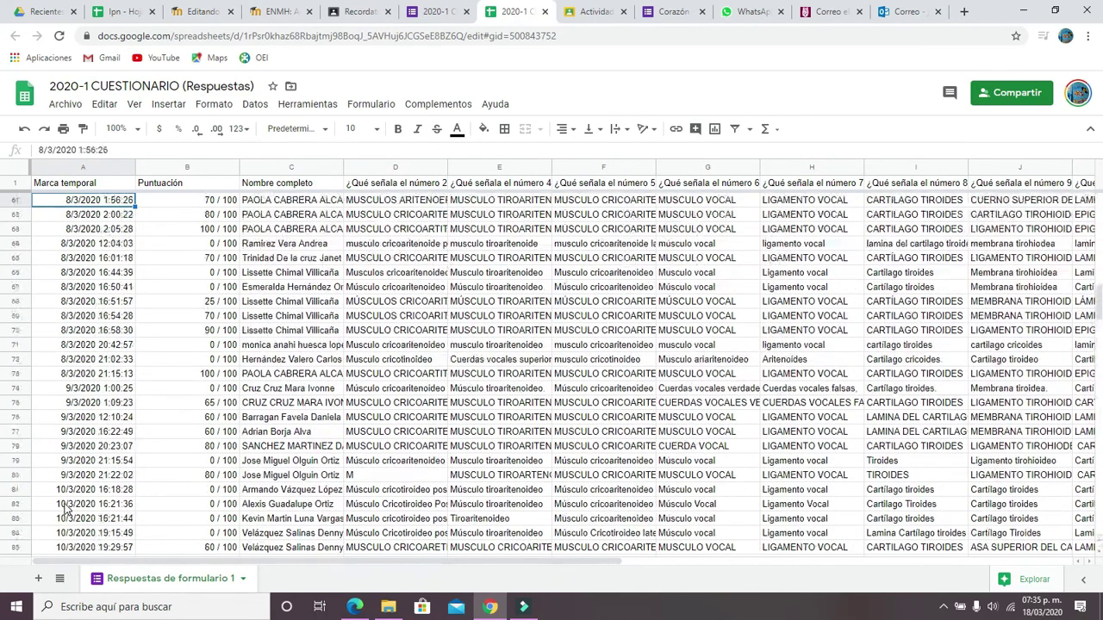
{"action": "key", "text": "Up"}
{"action": "key", "text": "Up"}
{"action": "key", "text": "Up"}
{"action": "key", "text": "Up"}
{"action": "key", "text": "Up"}
{"action": "key", "text": "Up"}
{"action": "key", "text": "Up"}
{"action": "key", "text": "Up"}
{"action": "key", "text": "Down"}
{"action": "key", "text": "Down"}
{"action": "key", "text": "Down"}
{"action": "key", "text": "Down"}
{"action": "key", "text": "Down"}
{"action": "key", "text": "Down"}
{"action": "key", "text": "Down"}
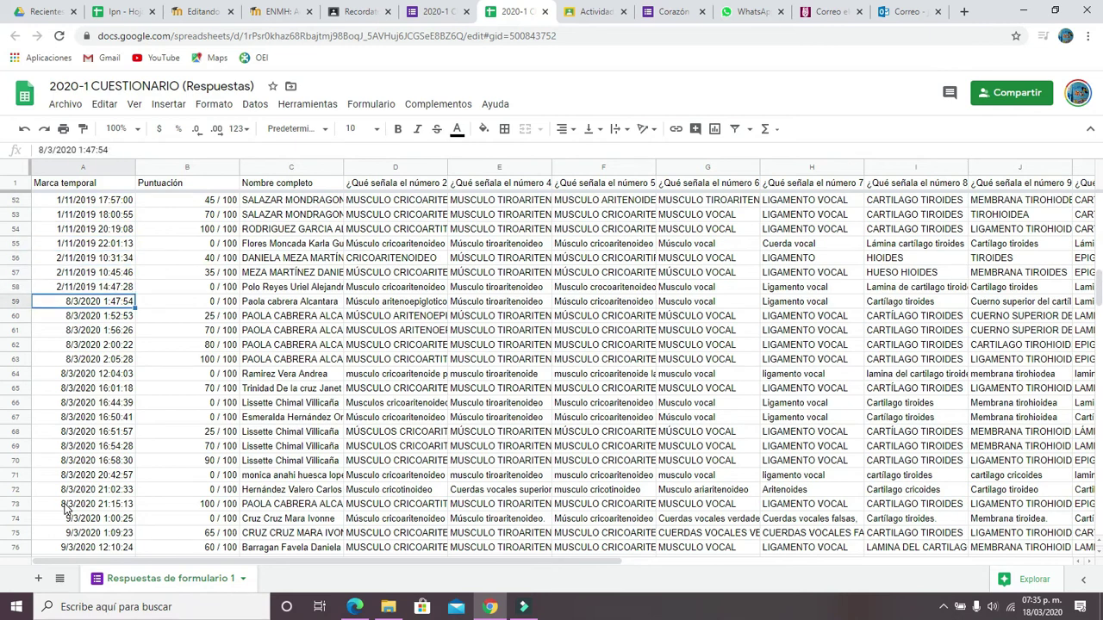
Compare the names and scores of the same student's repeated attempts in rows 59 to 63, ending on the score in B63
{"action": "key", "text": "Right"}
{"action": "key", "text": "Right"}
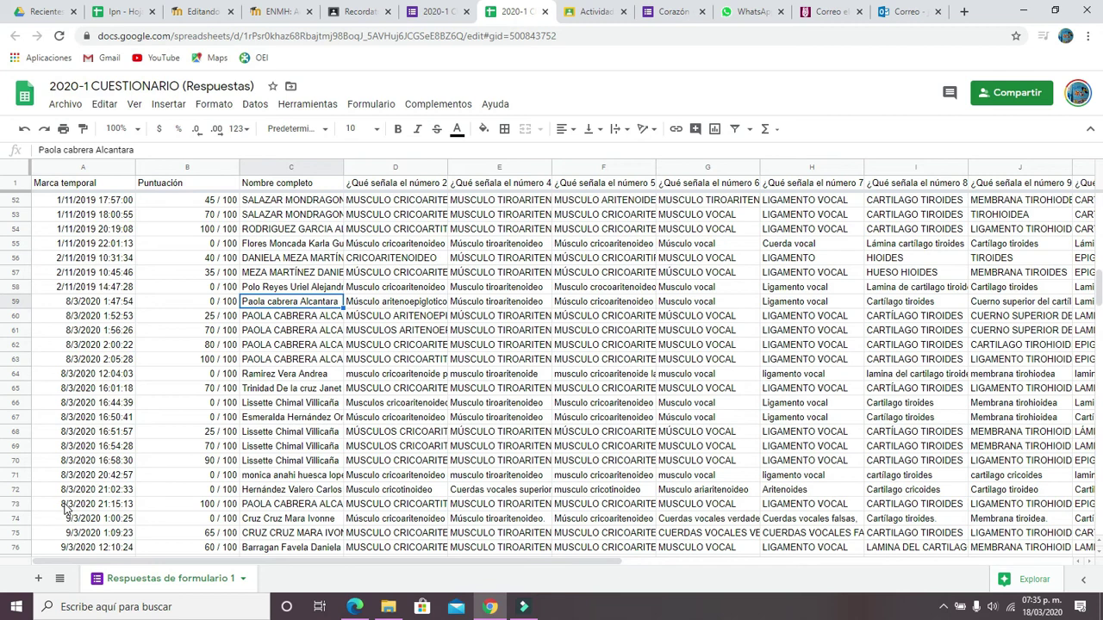
{"action": "key", "text": "Left"}
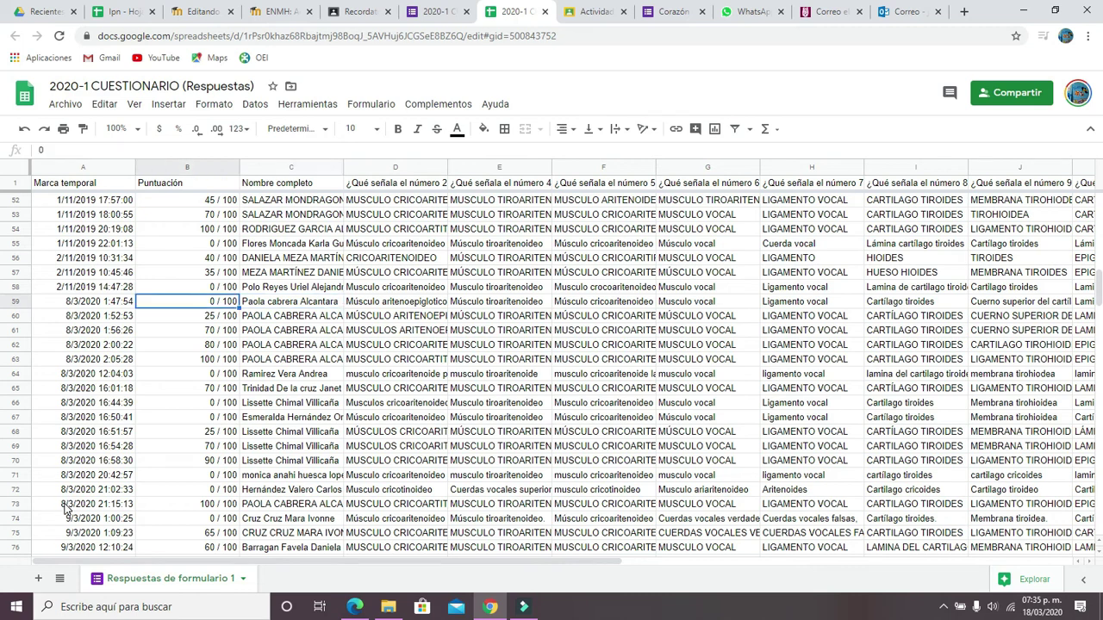
{"action": "key", "text": "Down"}
{"action": "key", "text": "Right"}
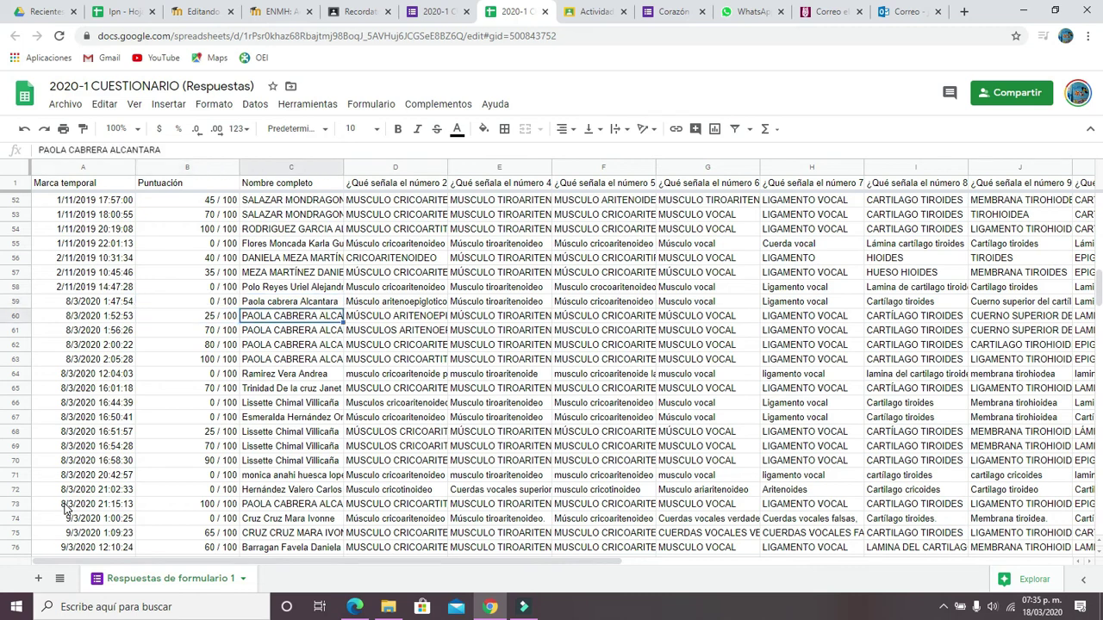
{"action": "key", "text": "Down"}
{"action": "key", "text": "Down"}
{"action": "key", "text": "Down"}
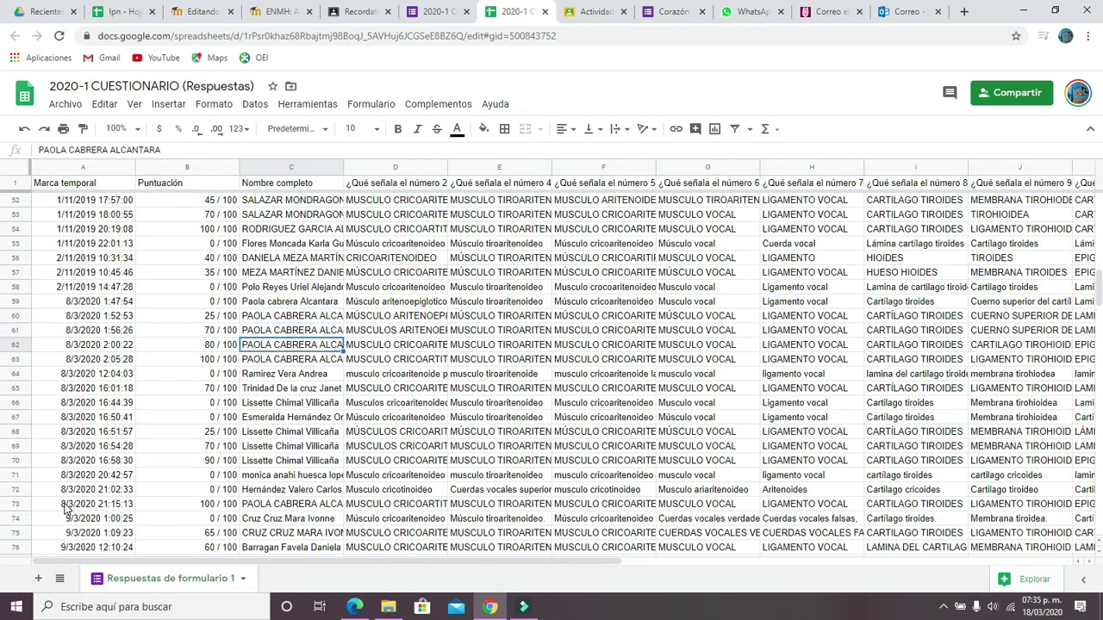
{"action": "key", "text": "Left"}
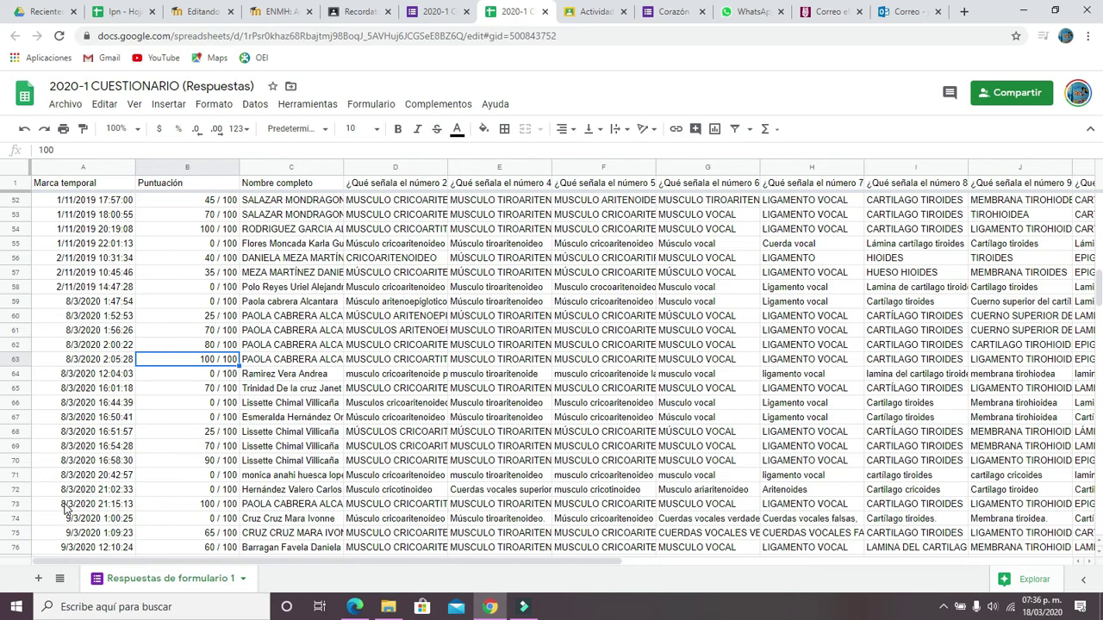
Check the name and score in row 59, then give that student a grade of 0 out of 100 in the Classroom assignment
{"action": "left_click", "coordinate": [290, 303]}
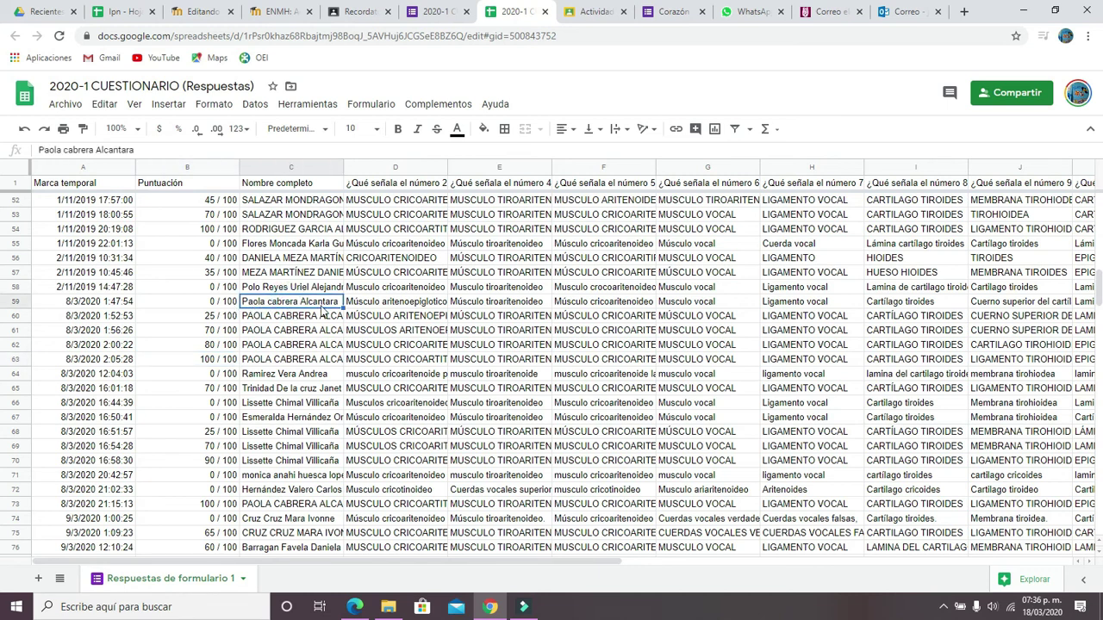
{"action": "left_click", "coordinate": [220, 308]}
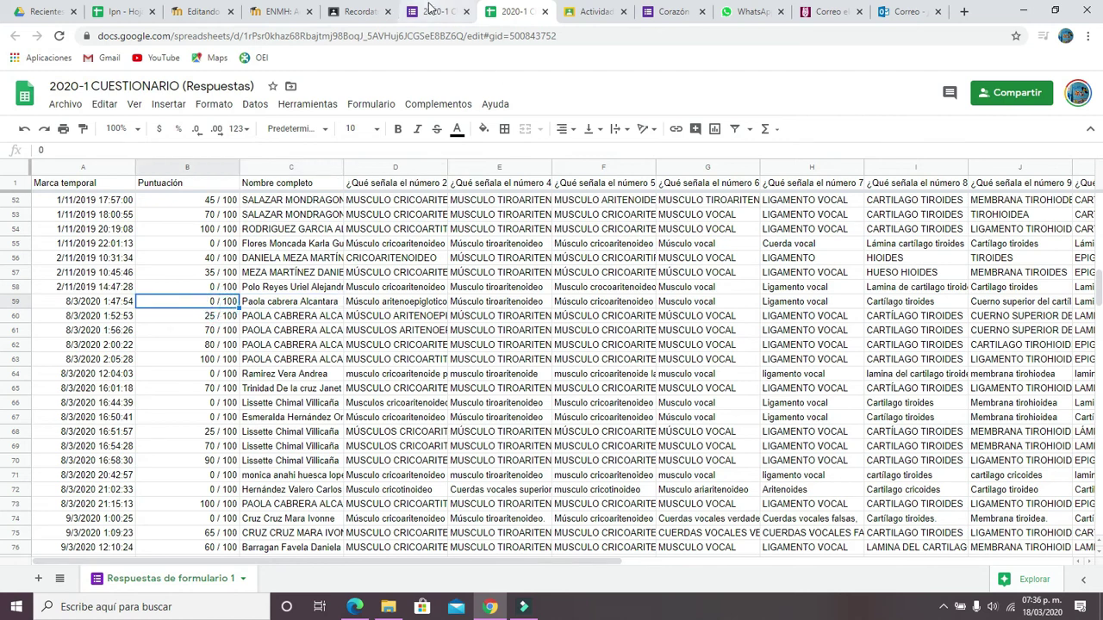
{"action": "left_click", "coordinate": [362, 12]}
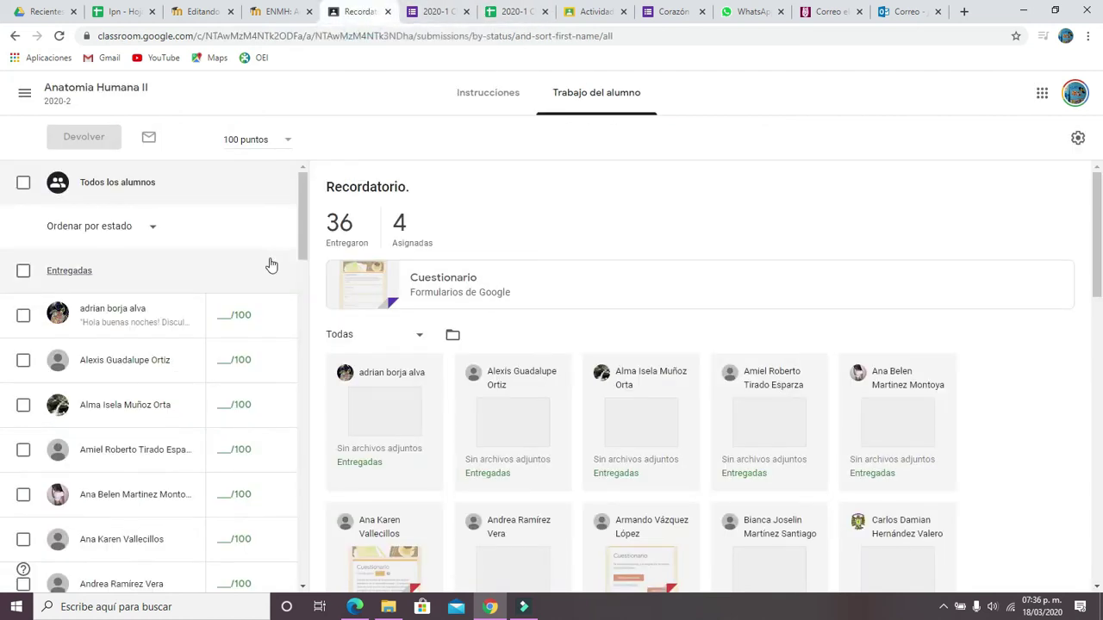
{"action": "left_click_drag", "start_coordinate": [299, 225], "coordinate": [291, 487]}
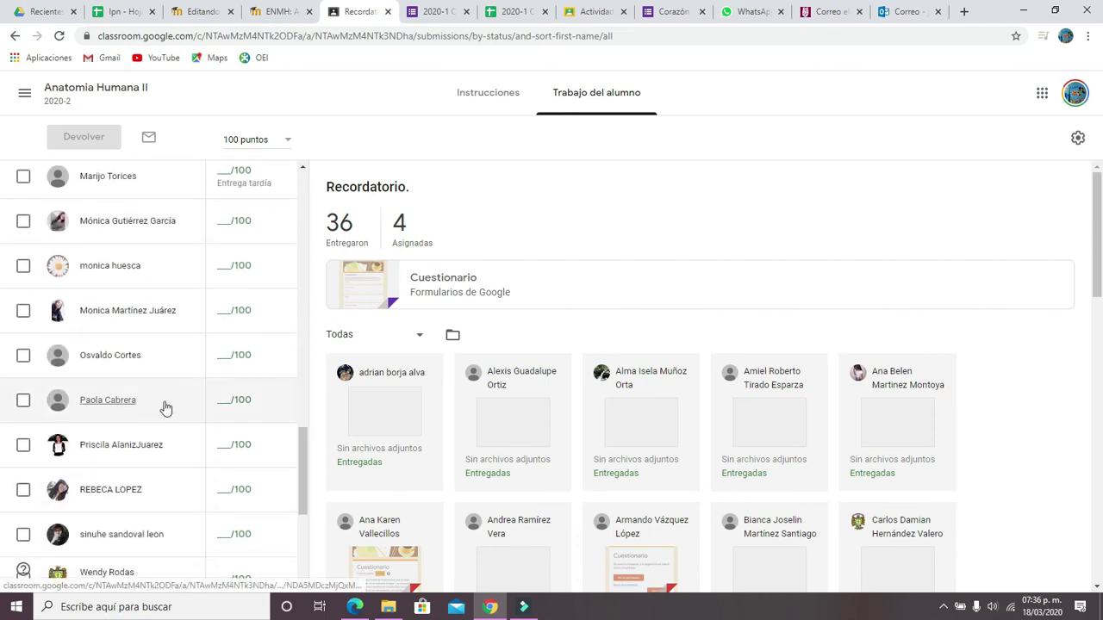
{"action": "type", "text": "0"}
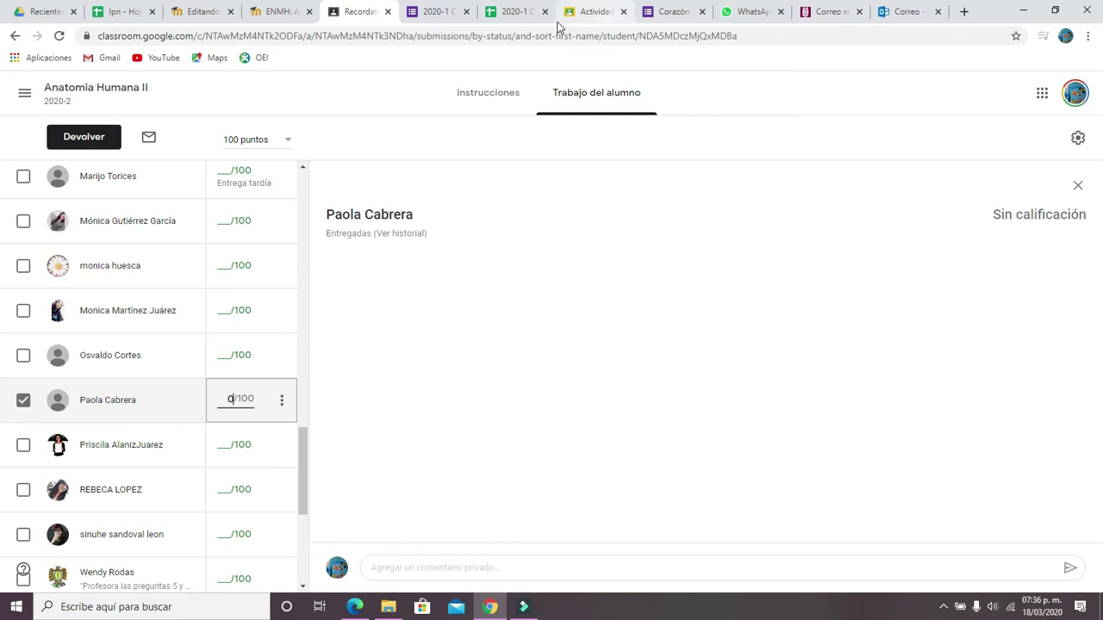
Find the response of the first student in Classroom's submitted list by searching the response spreadsheet for the student's first name
{"action": "left_click", "coordinate": [519, 17]}
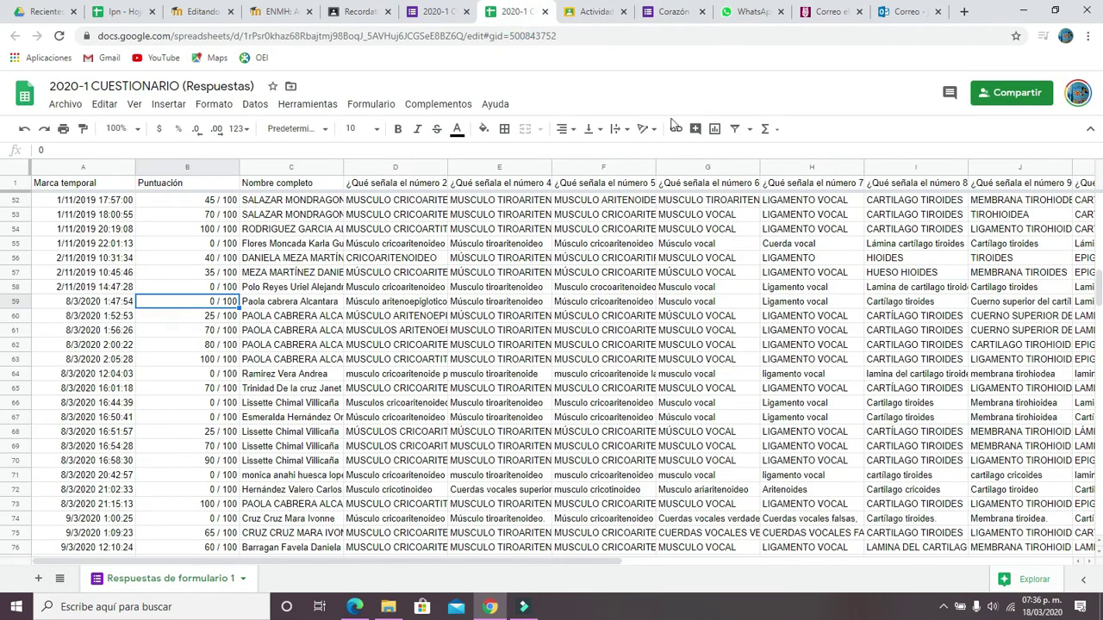
{"action": "left_click", "coordinate": [361, 13]}
{"action": "left_click_drag", "start_coordinate": [299, 468], "coordinate": [302, 184]}
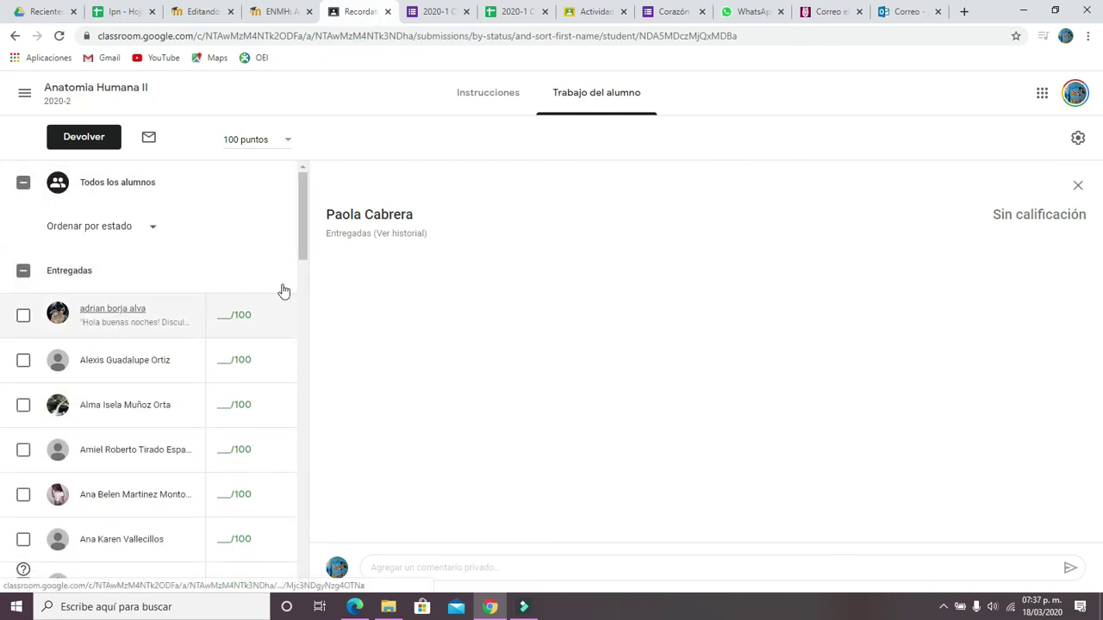
{"action": "left_click", "coordinate": [510, 13]}
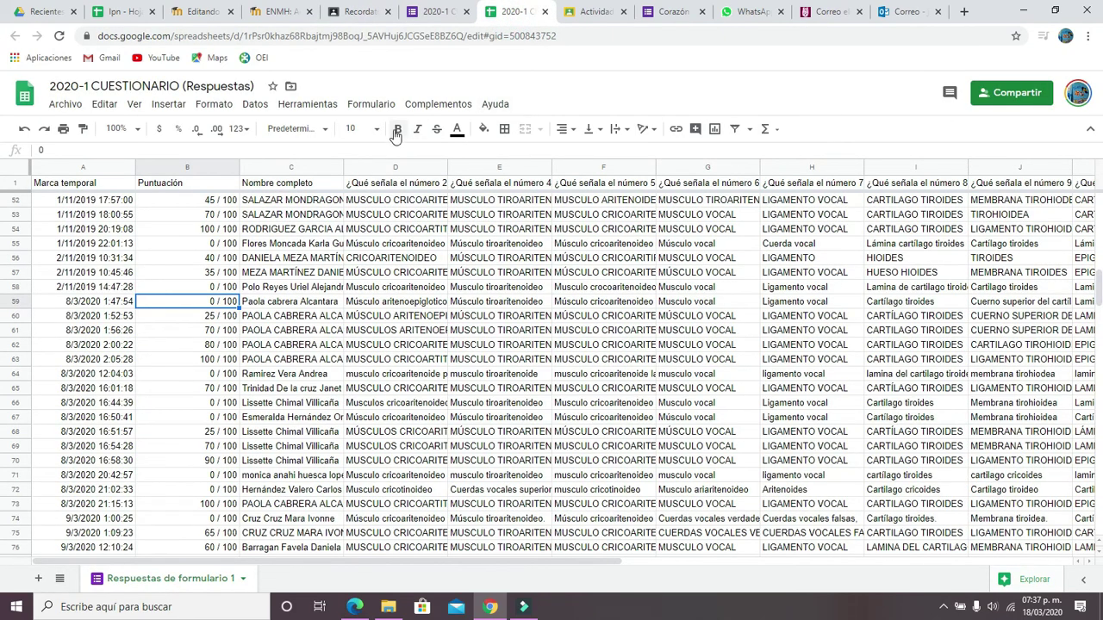
{"action": "left_click", "coordinate": [134, 106]}
{"action": "mouse_move", "coordinate": [107, 115]}
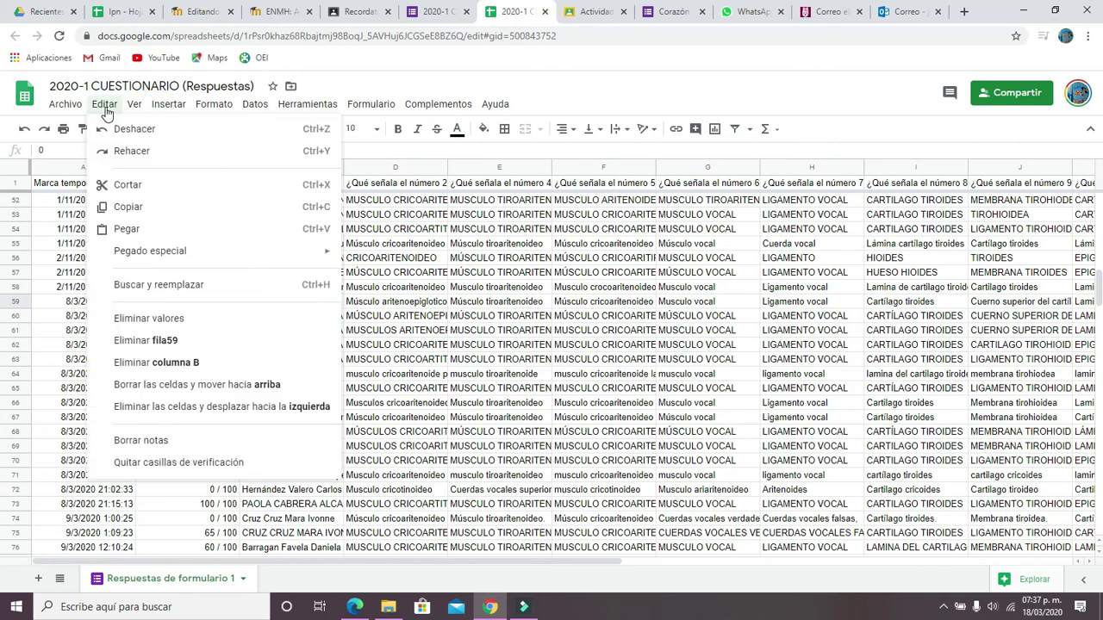
{"action": "left_click", "coordinate": [139, 284]}
{"action": "type", "text": "adr"}
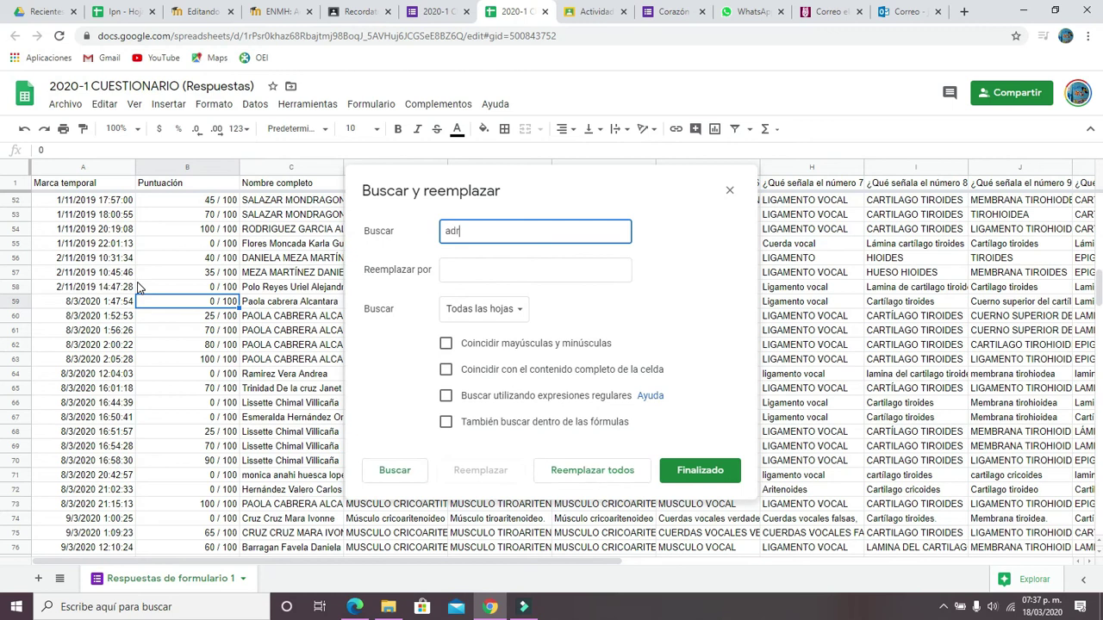
{"action": "type", "text": "ian"}
{"action": "left_click", "coordinate": [409, 471]}
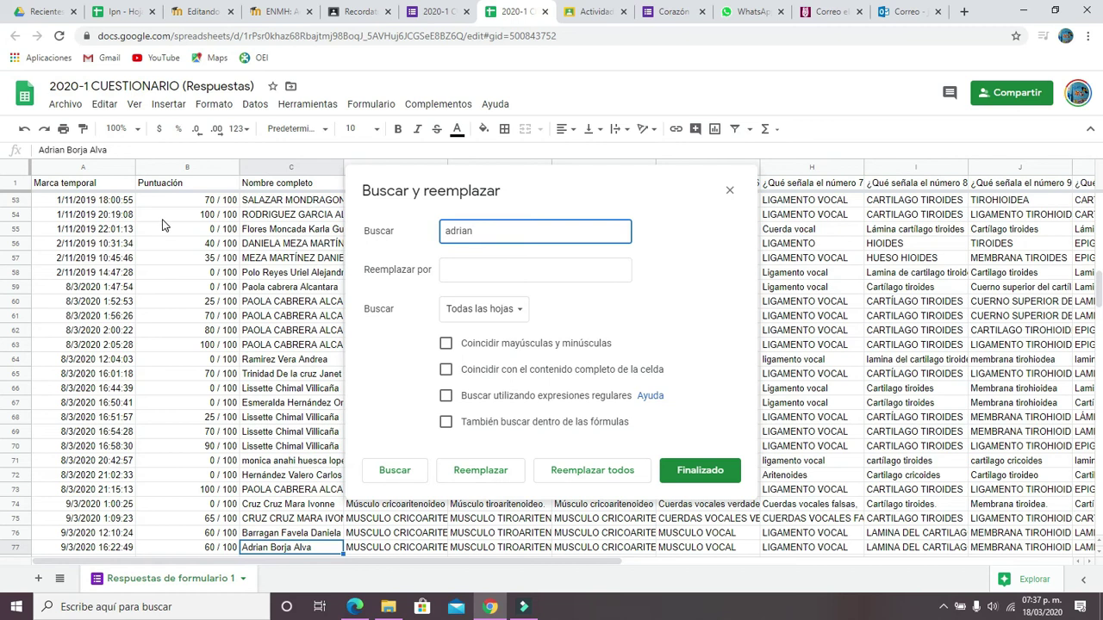
Set the first listed student's grade to 60 out of 100 in the Classroom assignment
{"action": "left_click", "coordinate": [313, 35]}
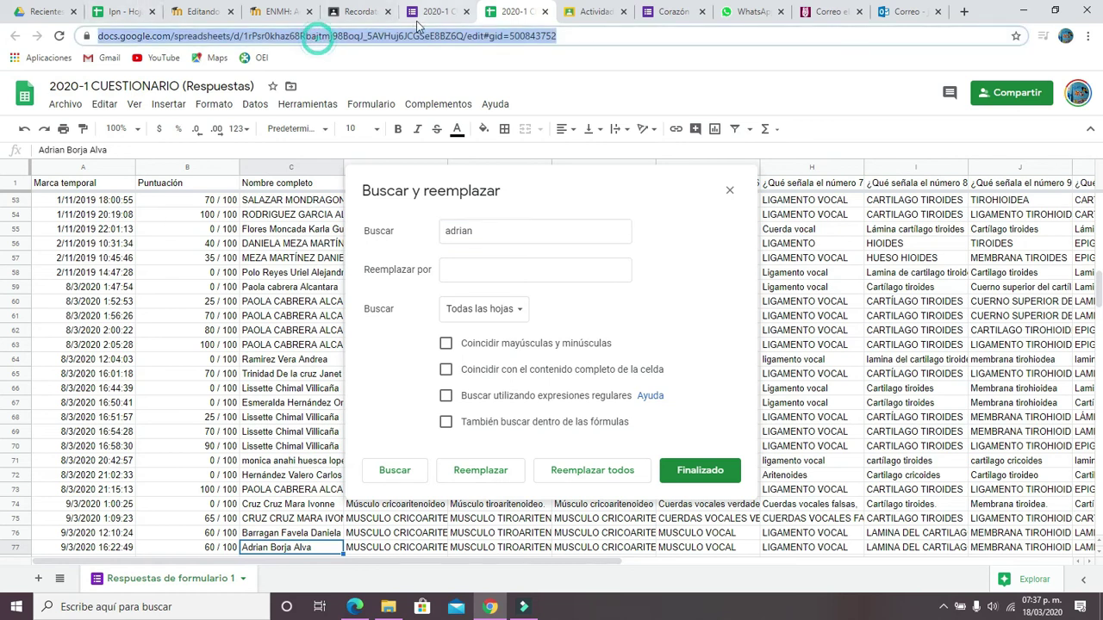
{"action": "left_click", "coordinate": [362, 12]}
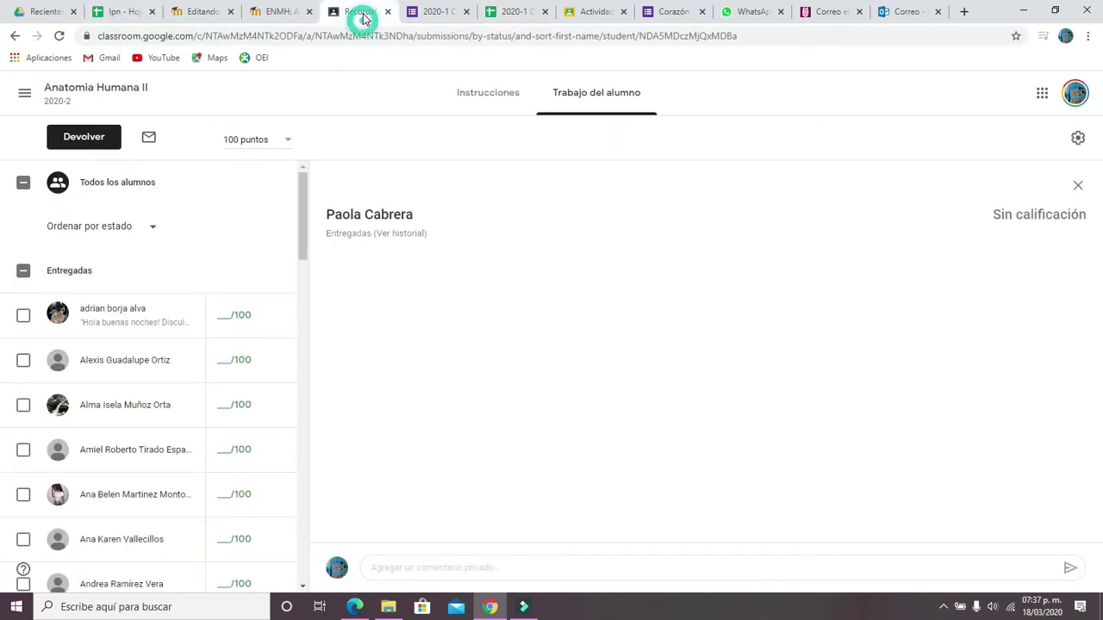
{"action": "left_click", "coordinate": [225, 316]}
{"action": "type", "text": "9"}
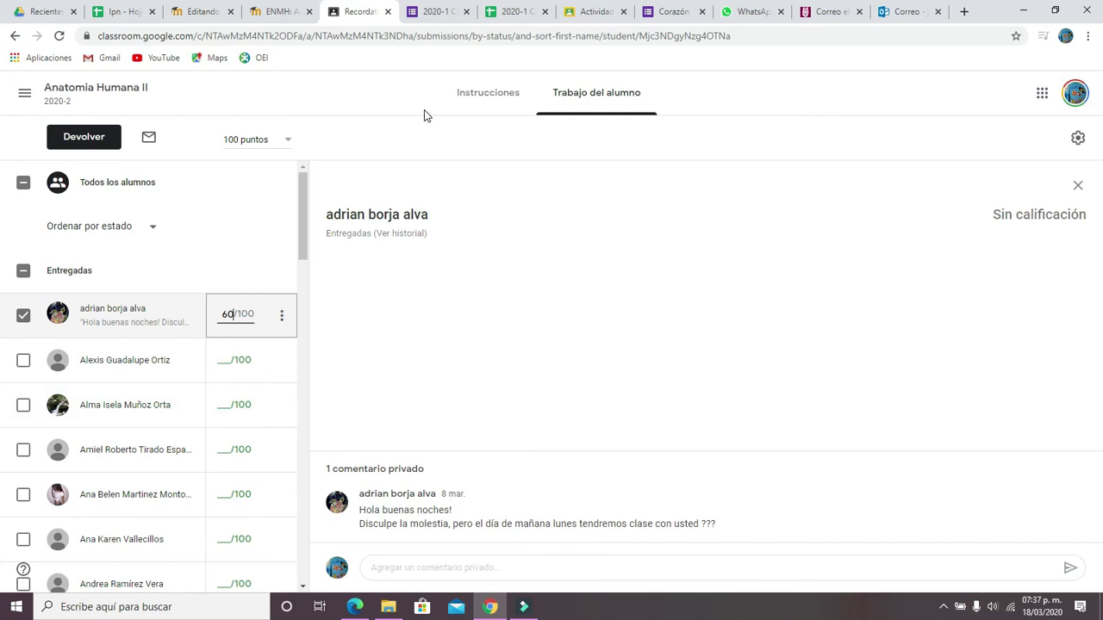
Switch to the form's individual responses and examine the score and full name in response 122
{"action": "left_click", "coordinate": [506, 17]}
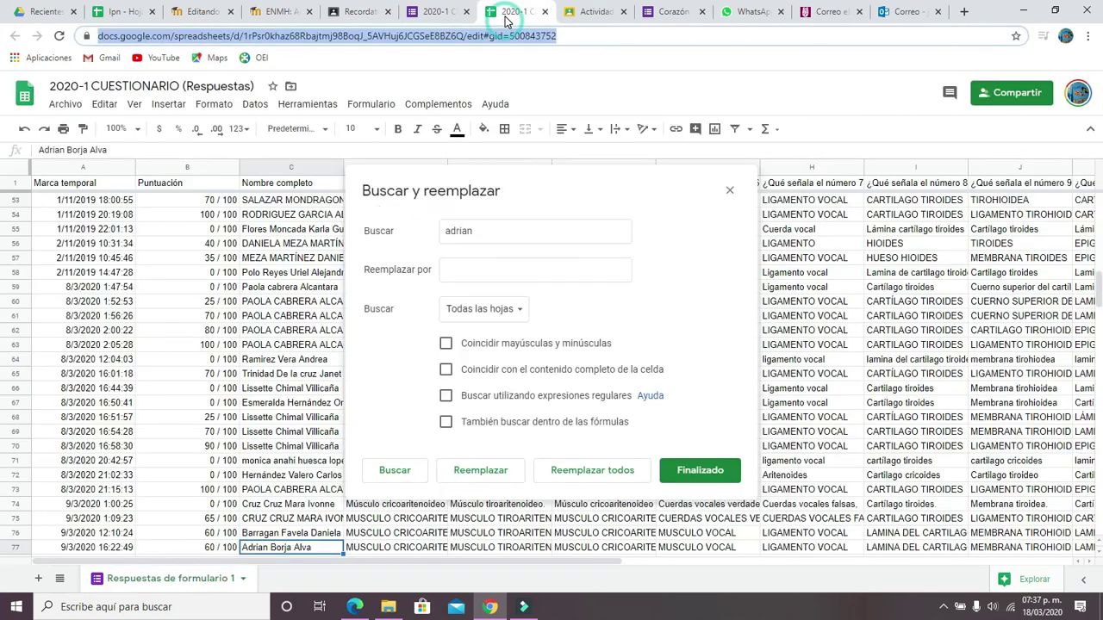
{"action": "left_click", "coordinate": [428, 13]}
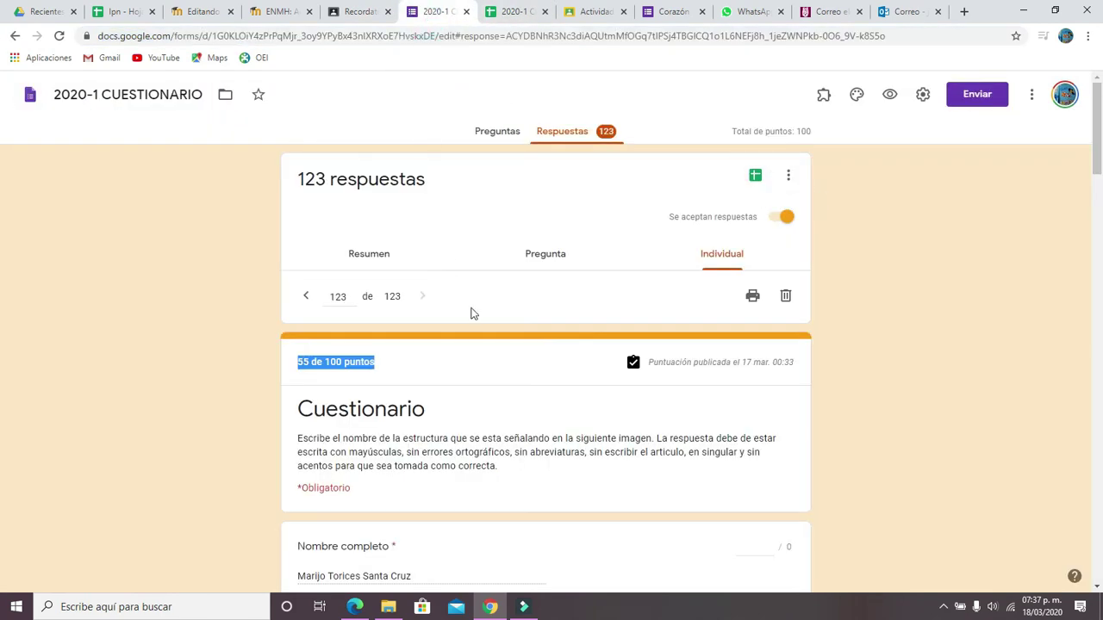
{"action": "left_click", "coordinate": [306, 296]}
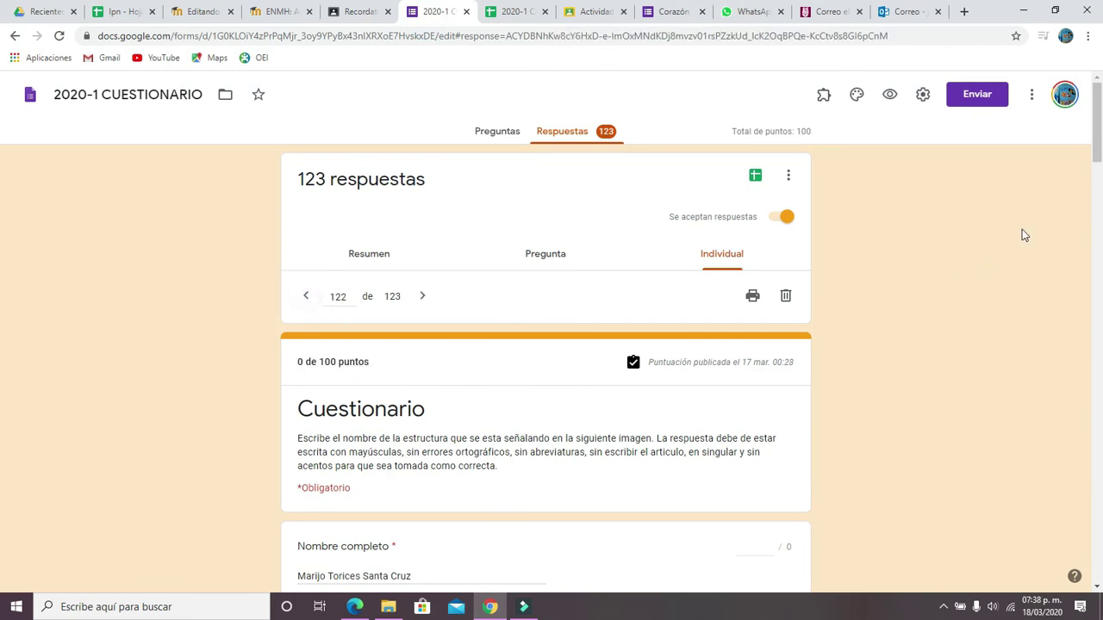
{"action": "scroll", "coordinate": [2, 195], "scroll_direction": "down", "scroll_amount": 3}
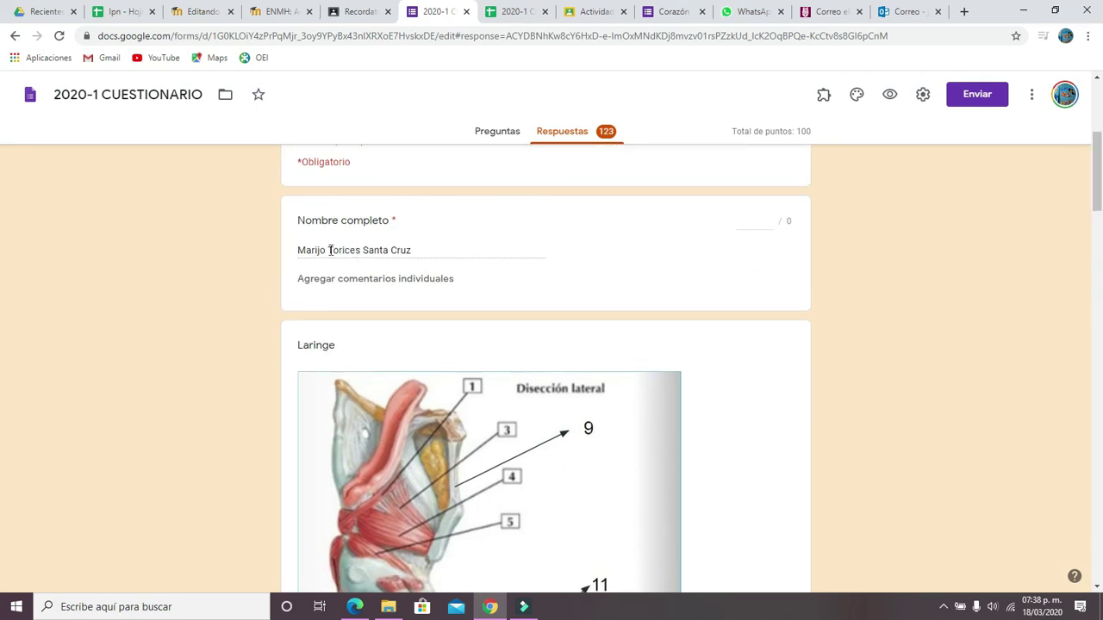
{"action": "left_click_drag", "start_coordinate": [1095, 172], "coordinate": [1091, 146]}
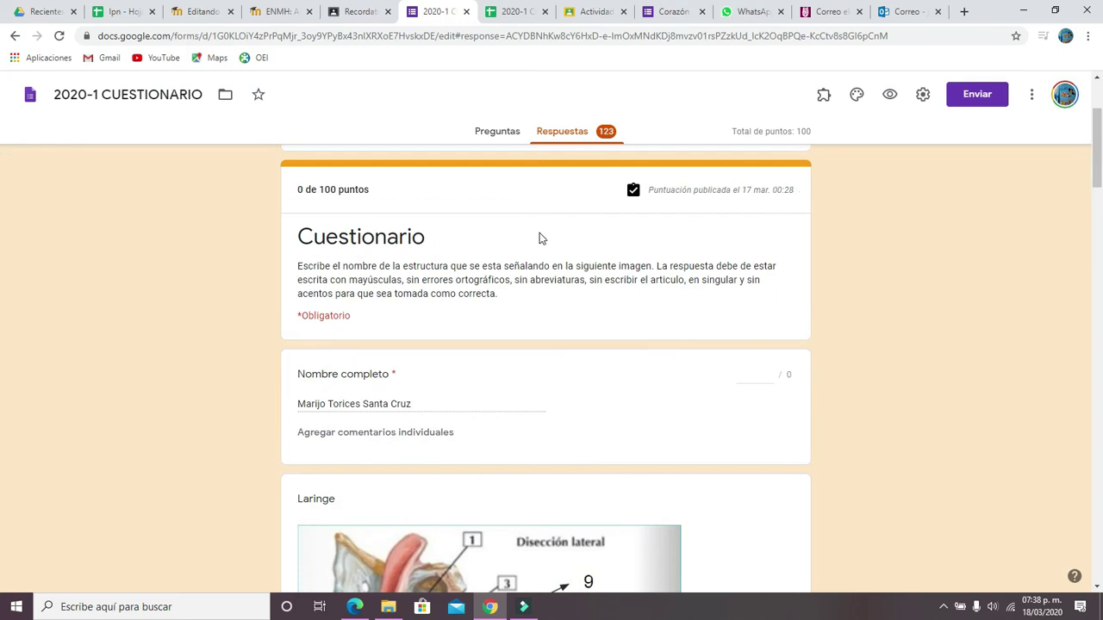
Return the graded Classroom work to the two selected students with grades of 60 and 0, without a private comment
{"action": "left_click", "coordinate": [341, 10]}
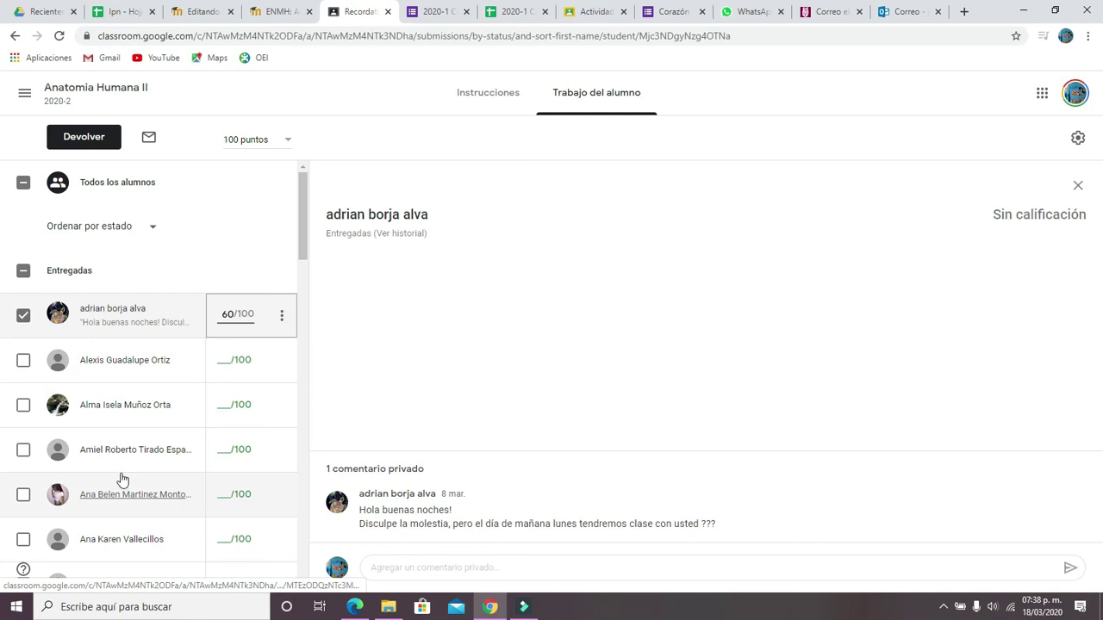
{"action": "left_click_drag", "start_coordinate": [303, 207], "coordinate": [304, 223]}
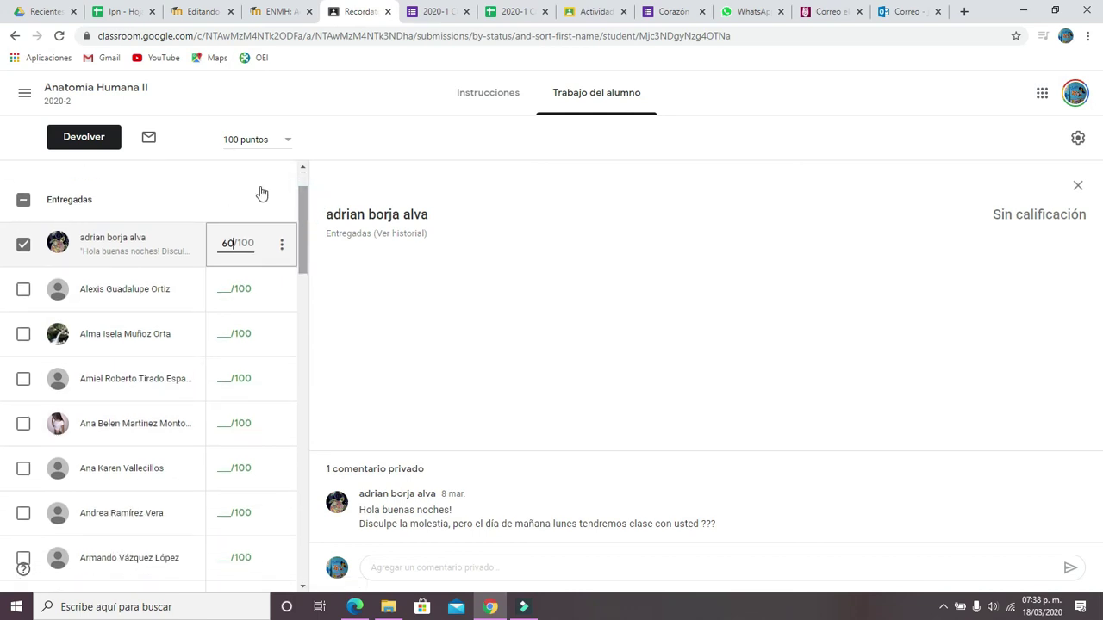
{"action": "left_click", "coordinate": [84, 142]}
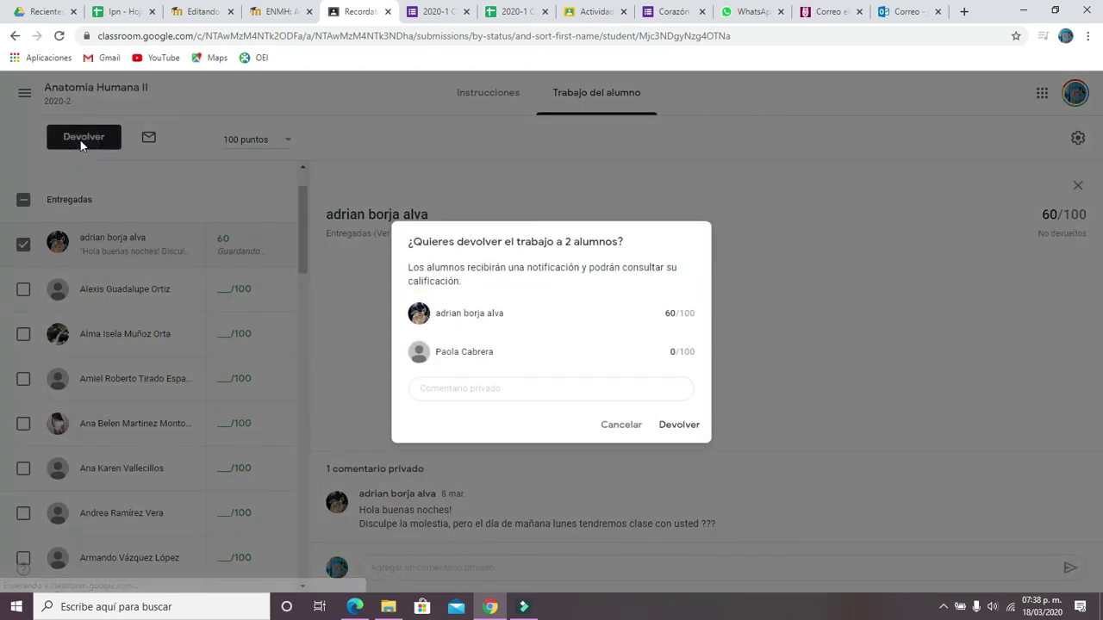
{"action": "left_click", "coordinate": [680, 426]}
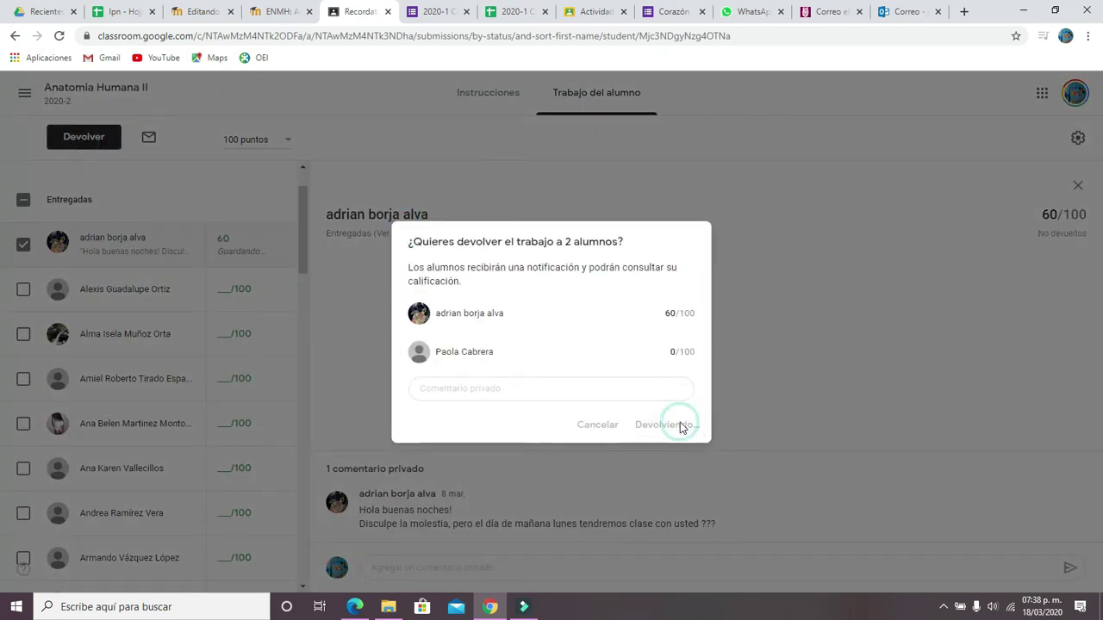